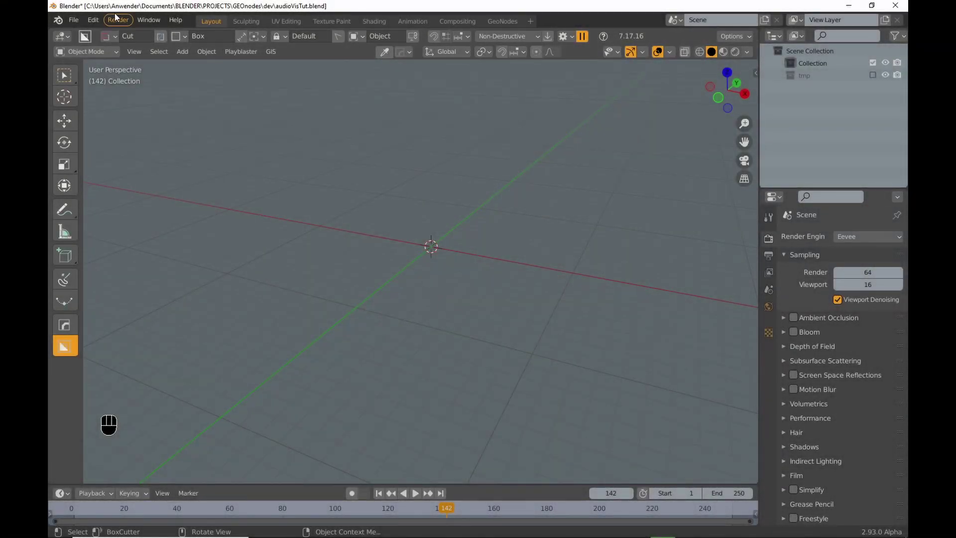
# Search the add-on preferences for "bi" and check the details of the Bizualizer add-on
pyautogui.click(93, 20)
pyautogui.click(115, 205)
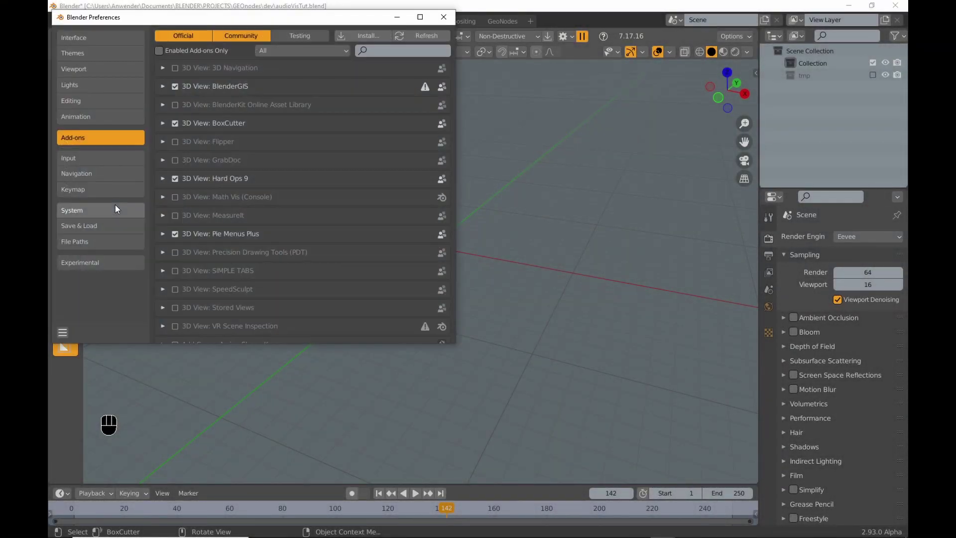
pyautogui.click(394, 51)
pyautogui.write('bi')
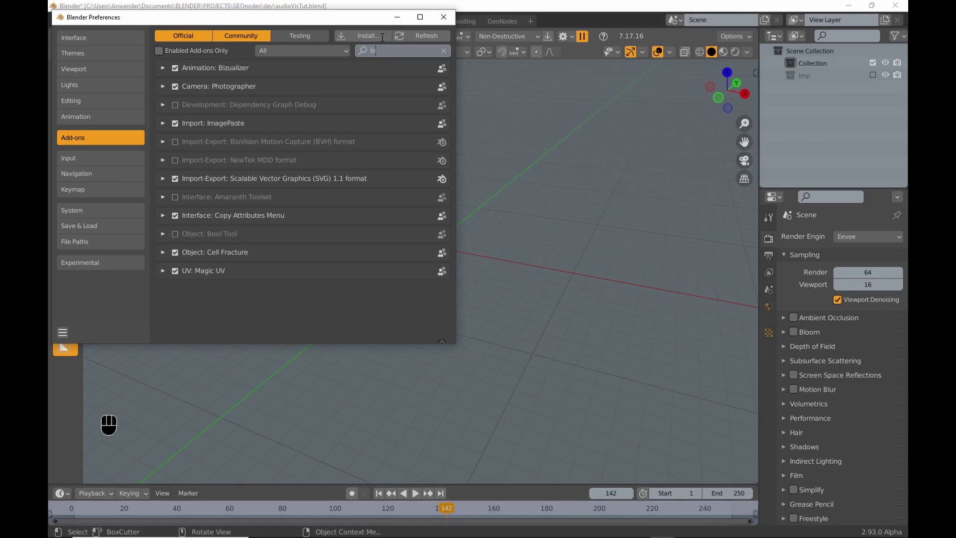
pyautogui.click(162, 68)
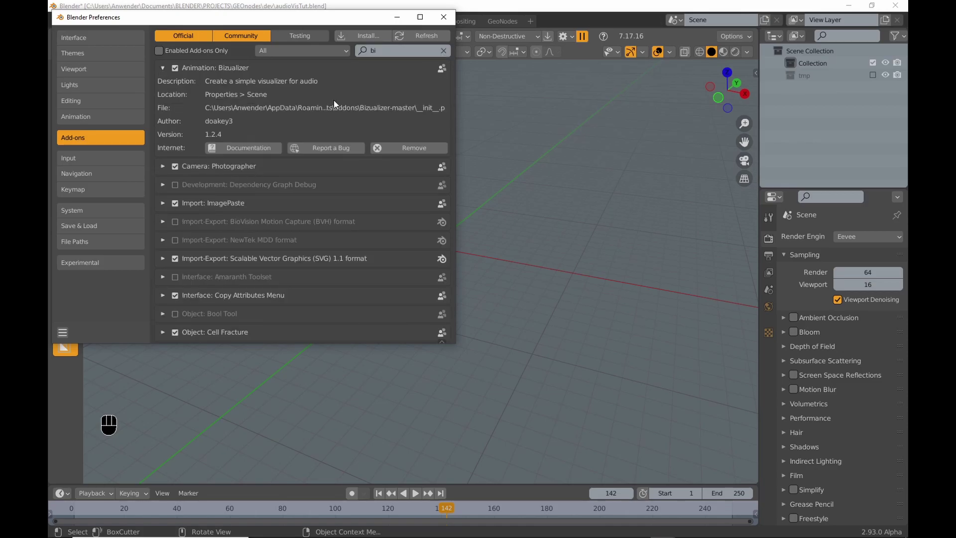
pyautogui.click(443, 17)
# In the scene's Bizualizer settings, load "Dub Zap - Gunnar Olsen.mp3" from the assets\audio folder as the audio path
pyautogui.click(769, 289)
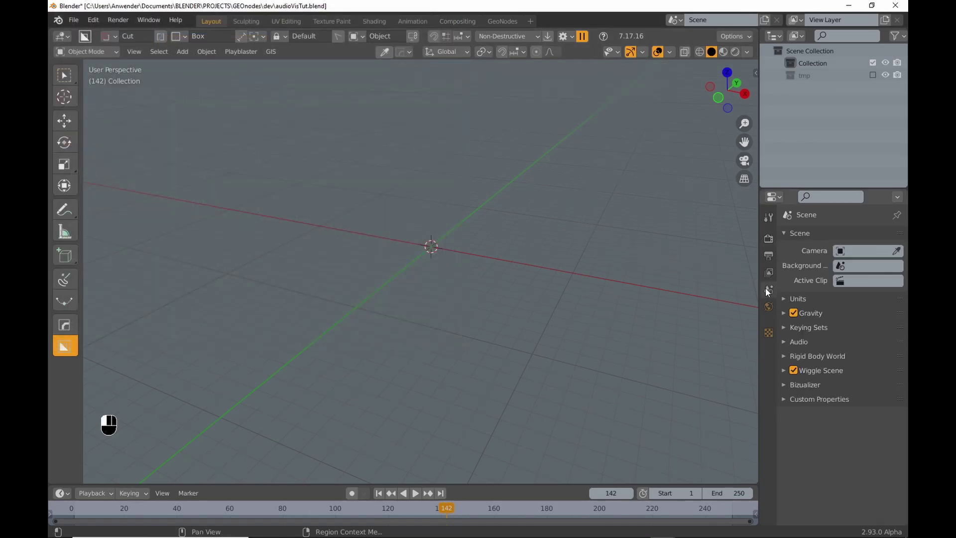
pyautogui.click(783, 385)
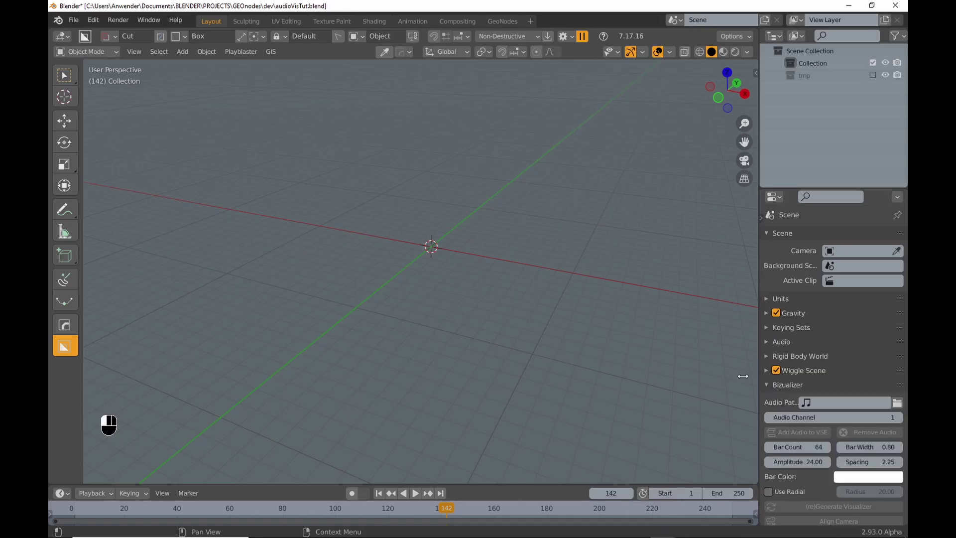
pyautogui.moveTo(775, 375); pyautogui.dragTo(732, 379)
pyautogui.click(897, 403)
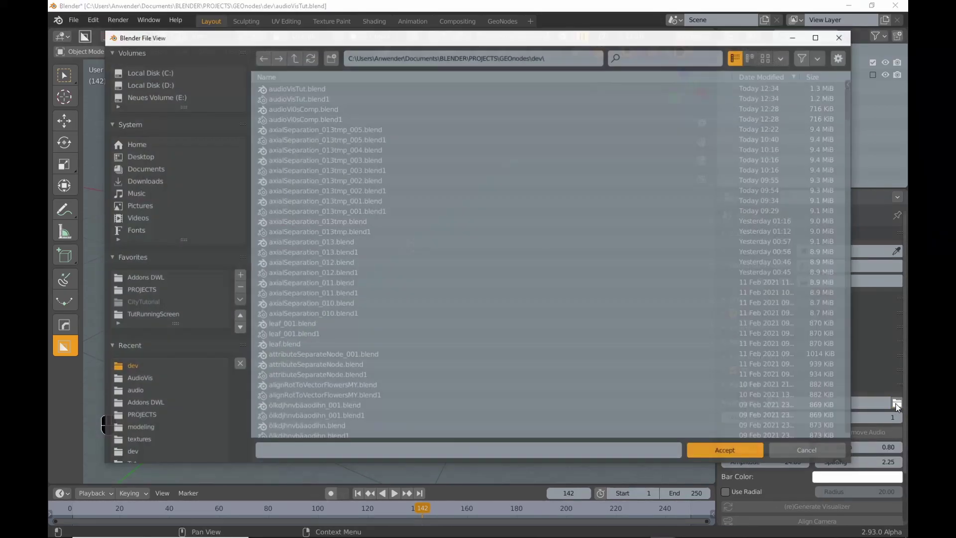
pyautogui.click(507, 56)
pyautogui.write('//..\\assets\\audio\\Dub Zap - Gunnar Olsen.mp3')
pyautogui.press('Return')
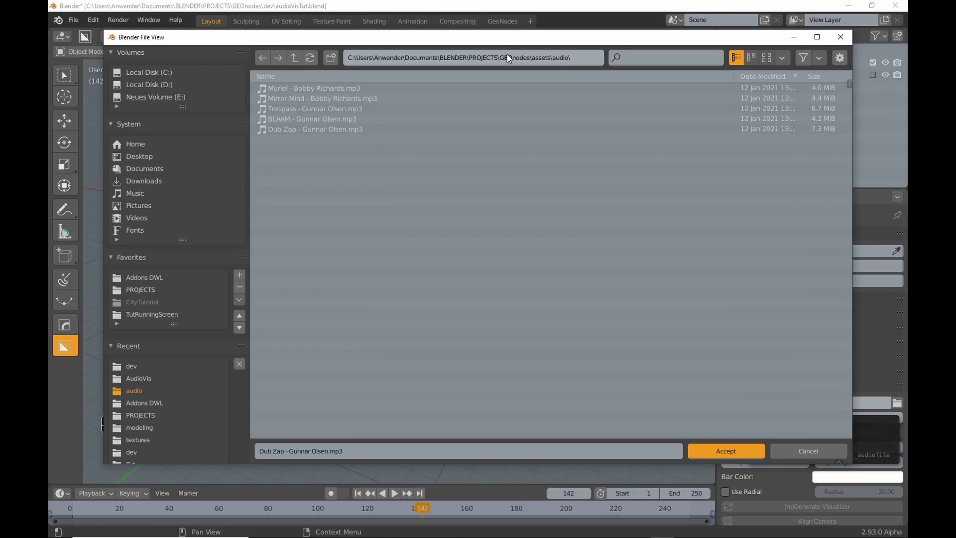
pyautogui.click(346, 129)
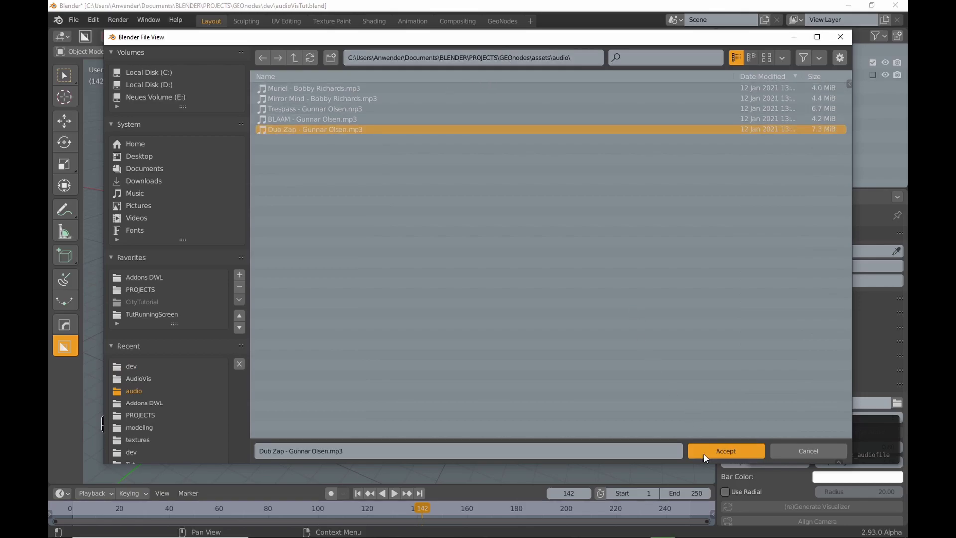
pyautogui.click(725, 451)
# Add the audio to the video sequencer and generate the visualizer with a bar count of 6
pyautogui.click(770, 448)
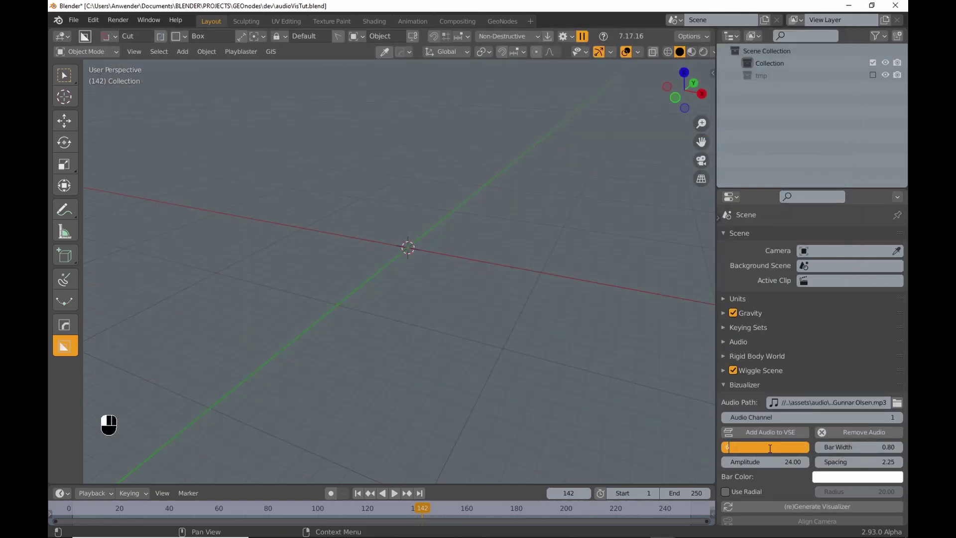
pyautogui.write('6')
pyautogui.press('Return')
pyautogui.scroll(-2, 775, 467)
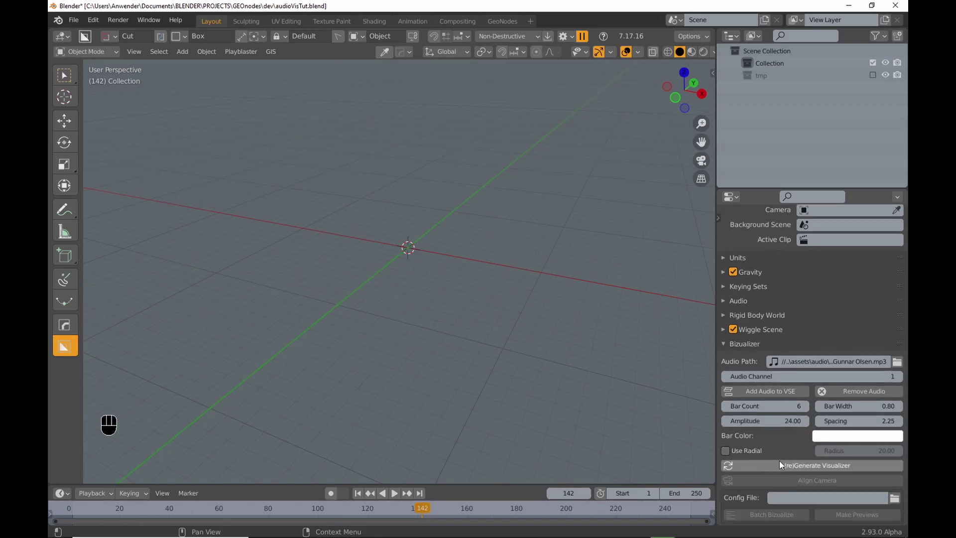
pyautogui.click(778, 391)
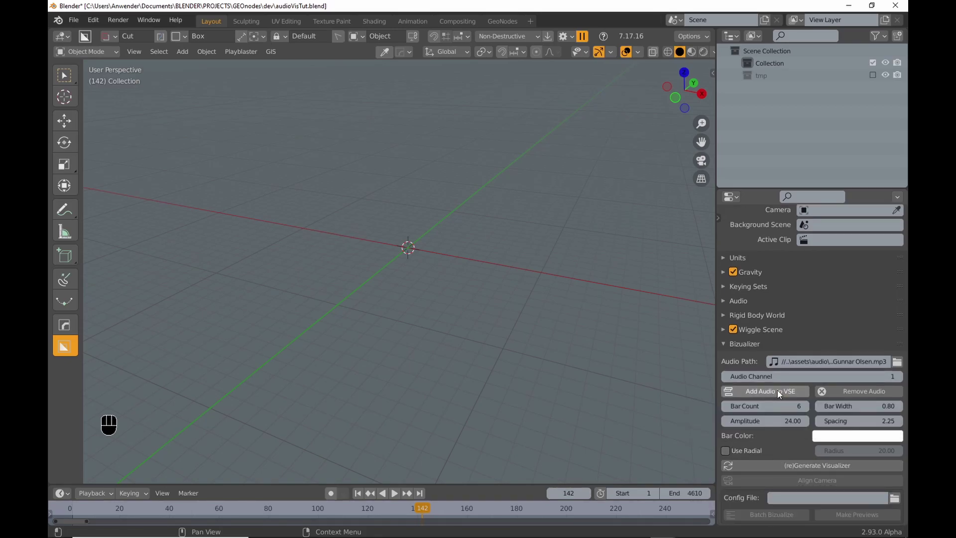
pyautogui.click(752, 464)
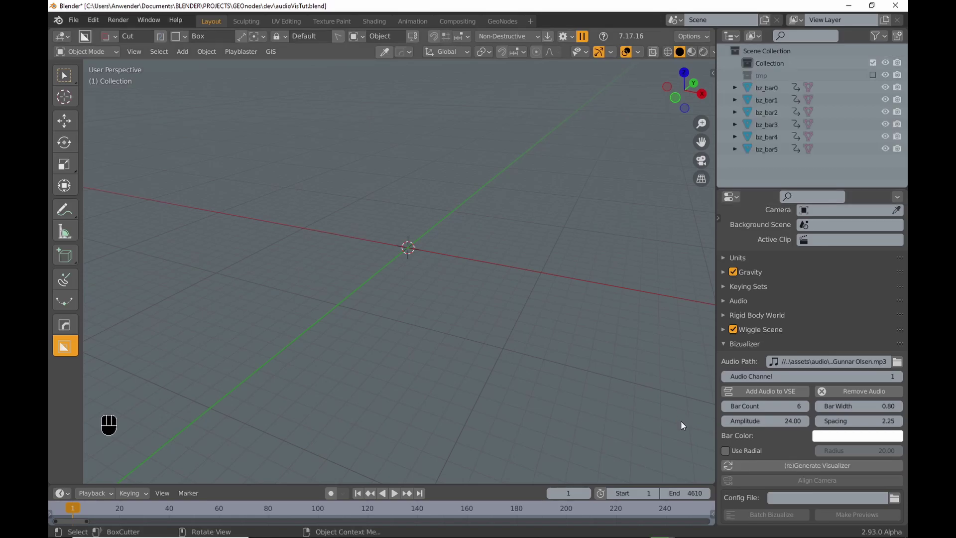
# Play the bar animation and examine the scale curves of bz_bar3 in an enlarged graph editor
pyautogui.press('space')
pyautogui.moveTo(560, 297); pyautogui.dragTo(504, 274, button='middle')
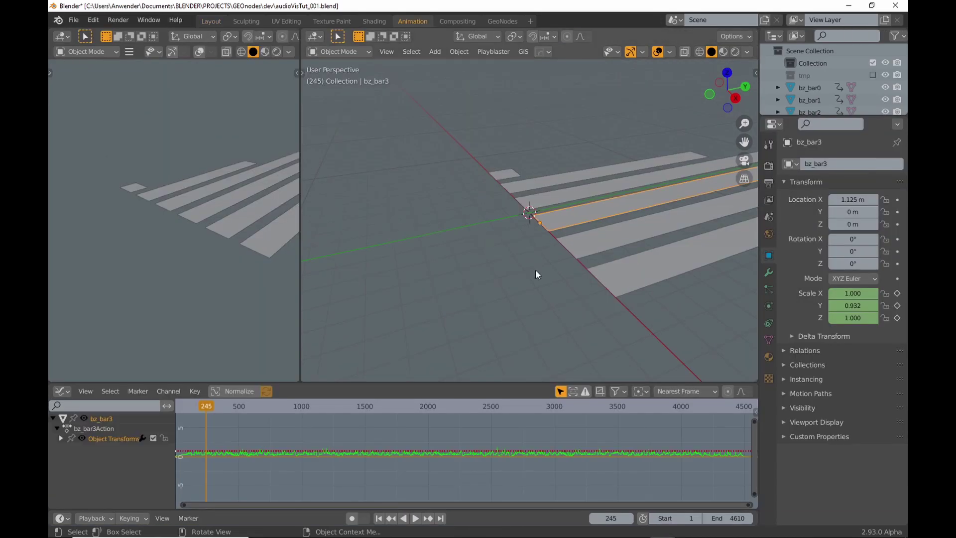
pyautogui.click(61, 438)
pyautogui.moveTo(321, 385); pyautogui.dragTo(332, 252)
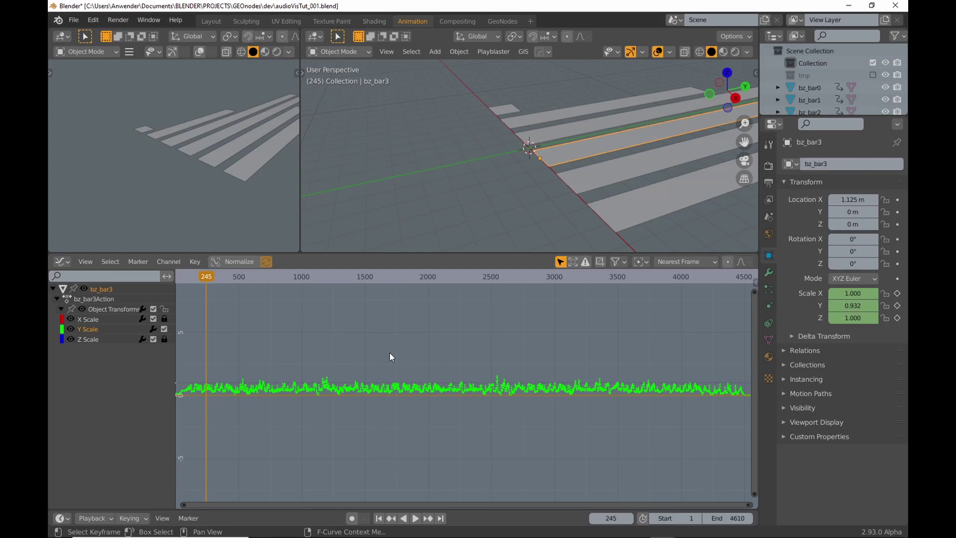
# In the Layout workspace, move all six visualizer bars into a new collection named Audio and exclude it from the view layer
pyautogui.click(210, 21)
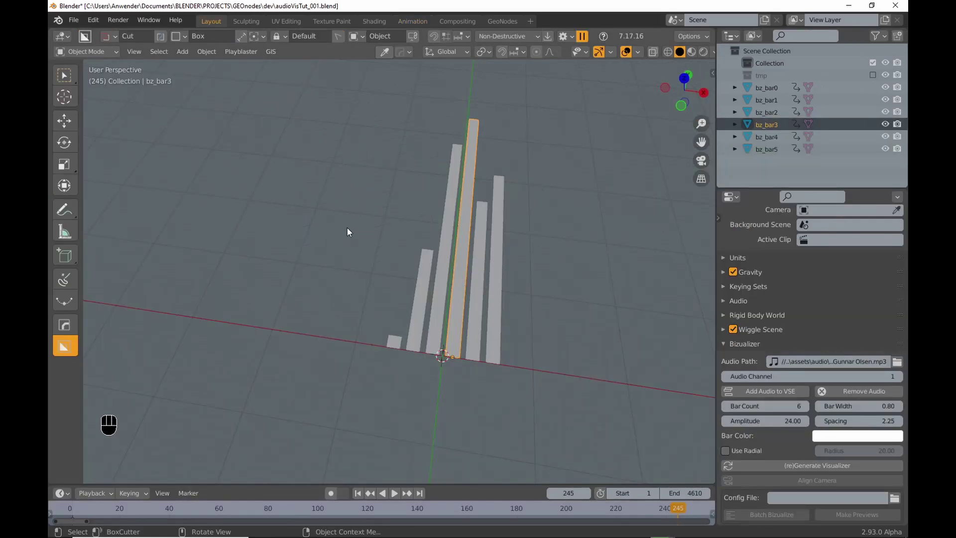
pyautogui.click(766, 88)
pyautogui.keyDown('shift'); pyautogui.click(760, 149); pyautogui.keyUp('shift')
pyautogui.press('m')
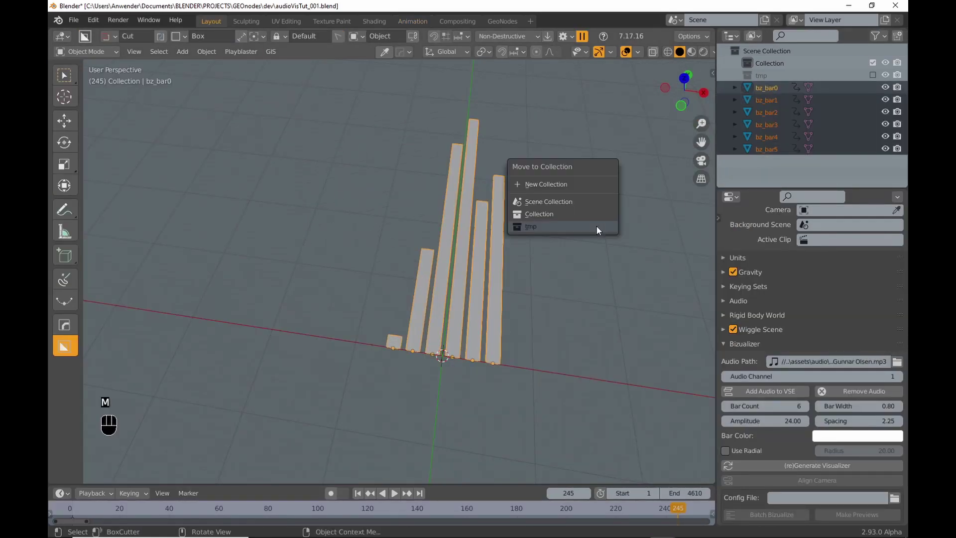
pyautogui.click(565, 185)
pyautogui.write('Audio')
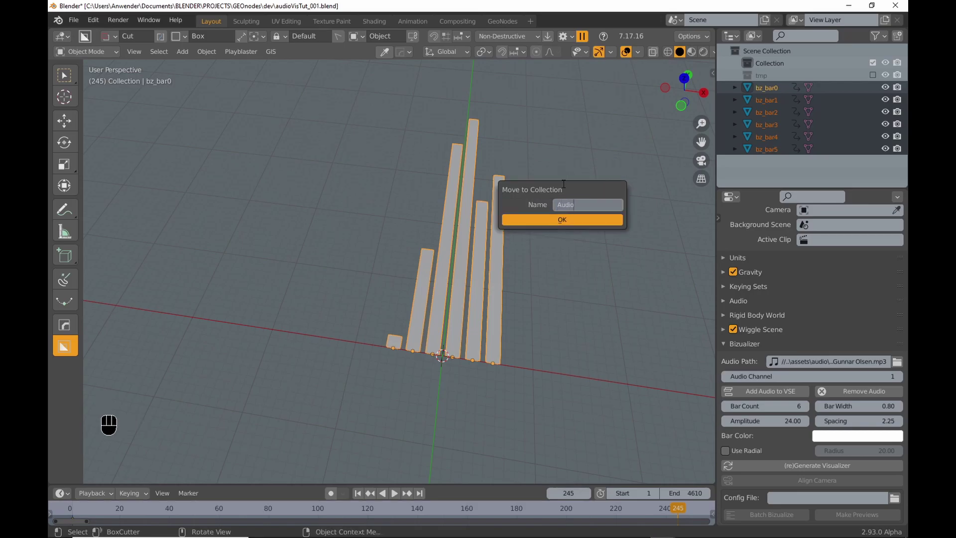
pyautogui.press('Return')
pyautogui.click(560, 220)
pyautogui.click(734, 88)
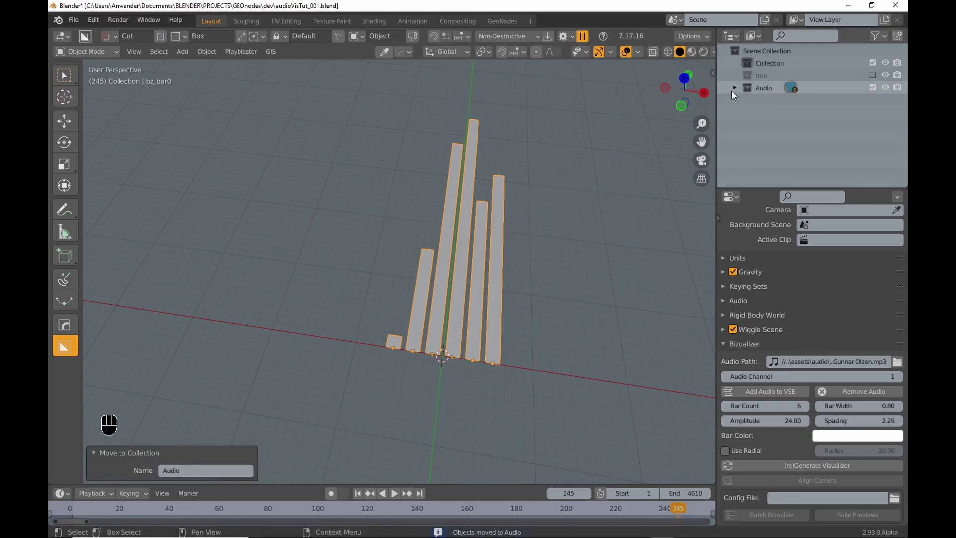
pyautogui.click(872, 87)
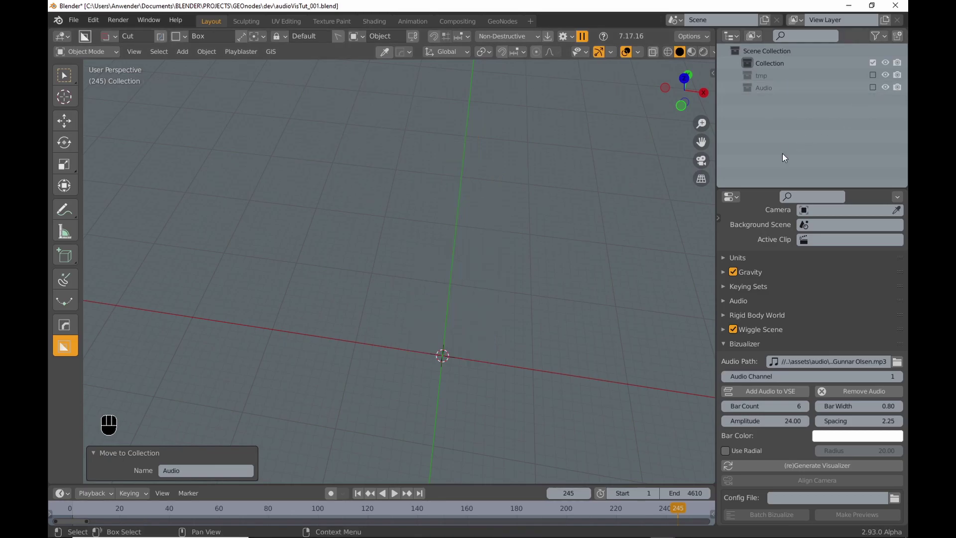
# Add a 2 m mesh plane at the world origin
pyautogui.moveTo(548, 249); pyautogui.dragTo(446, 281, button='middle')
pyautogui.hotkey('shift', 'a')
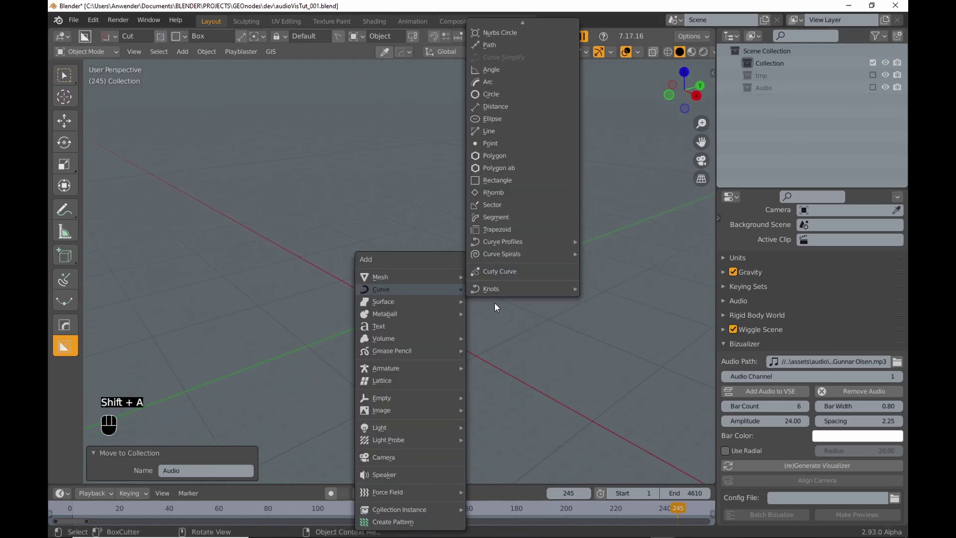
pyautogui.moveTo(425, 277)
pyautogui.click(487, 306)
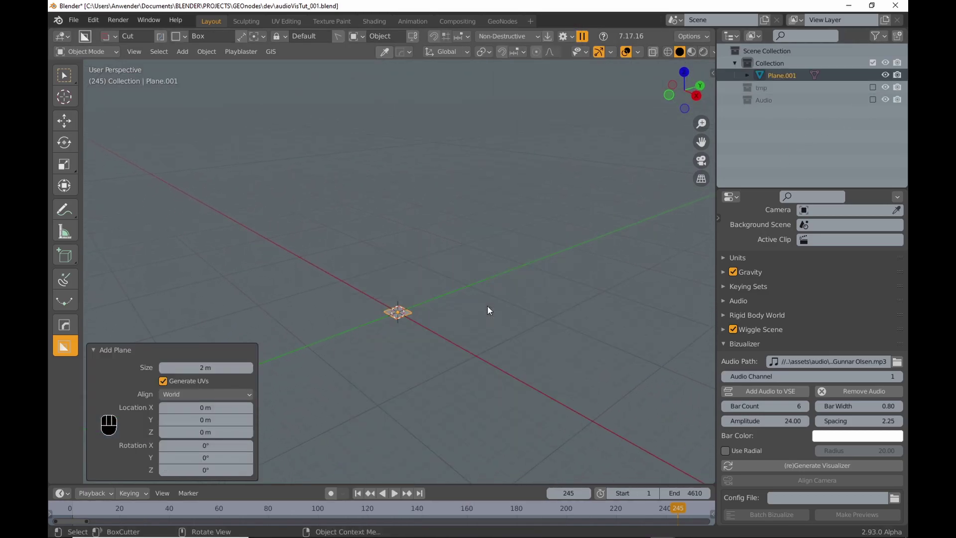
# Add a mesh cone with 32 vertices, 1 m base radius and 2 m depth at the plane's centre
pyautogui.press('KP_Decimal')
pyautogui.scroll(-4, 549, 289)
pyautogui.moveTo(549, 288)
pyautogui.mouseDown(button='middle')
pyautogui.moveTo(528, 300)
pyautogui.moveTo(486, 289)
pyautogui.mouseUp(button='middle')
pyautogui.hotkey('shift', 'a')
pyautogui.moveTo(495, 267)
pyautogui.click(543, 371)
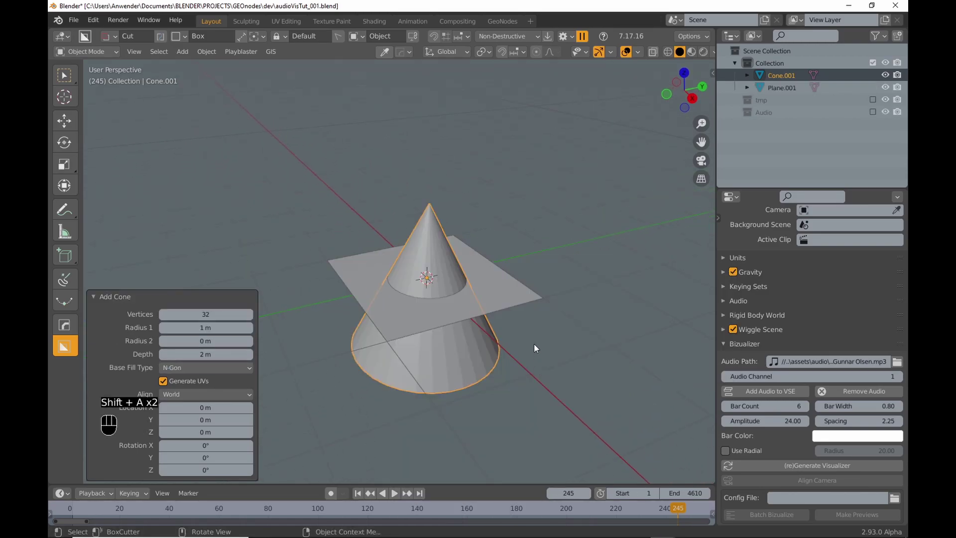
# Scale the whole cone mesh down in Edit Mode to about 0.069
pyautogui.hotkey('ctrl', 'Tab')
pyautogui.click(498, 270)
pyautogui.press('s')
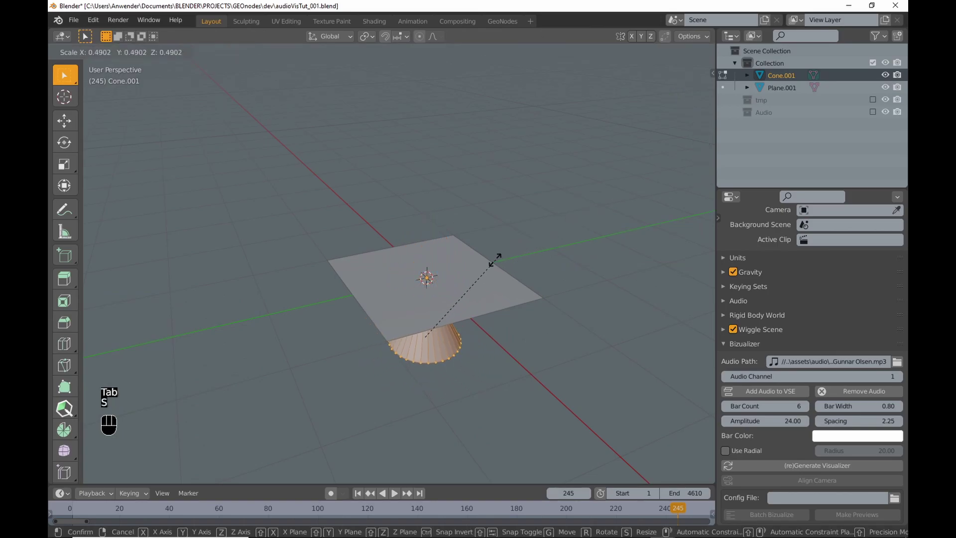
pyautogui.click(424, 322)
# Move the cone mesh up along Z by about 0.94 m so its base sits on the object origin, and return to Object Mode
pyautogui.moveTo(446, 308); pyautogui.dragTo(423, 270, button='middle')
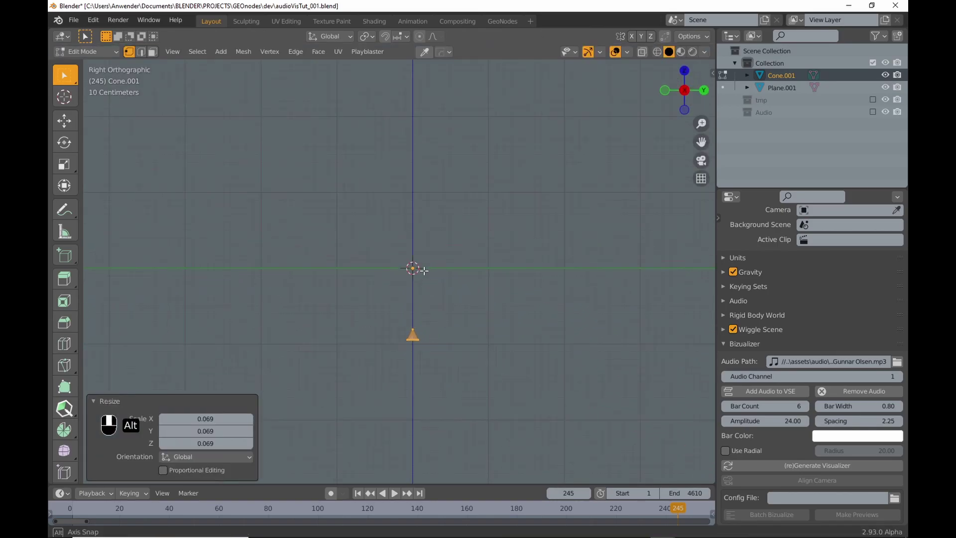
pyautogui.scroll(4, 420, 298)
pyautogui.press('g')
pyautogui.press('z')
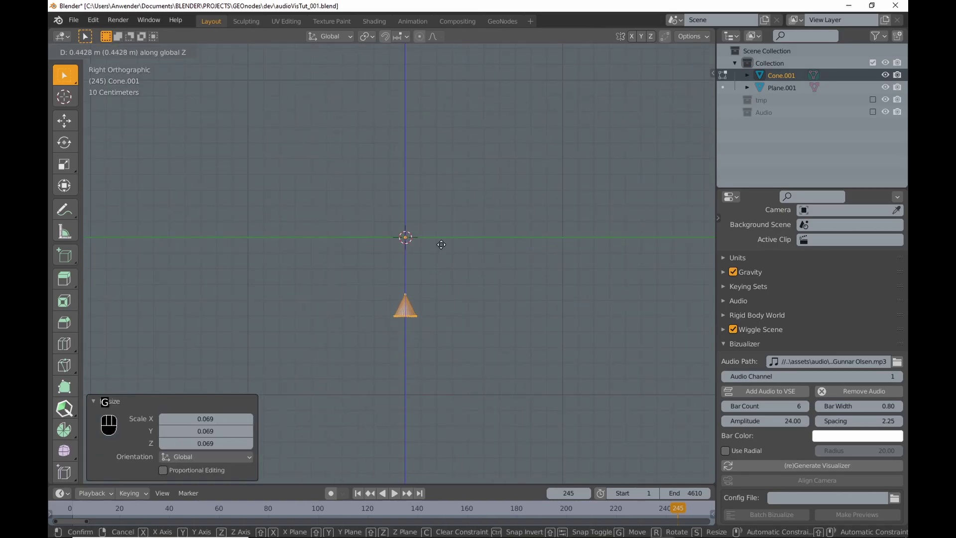
pyautogui.click(444, 170)
pyautogui.scroll(10, 445, 189)
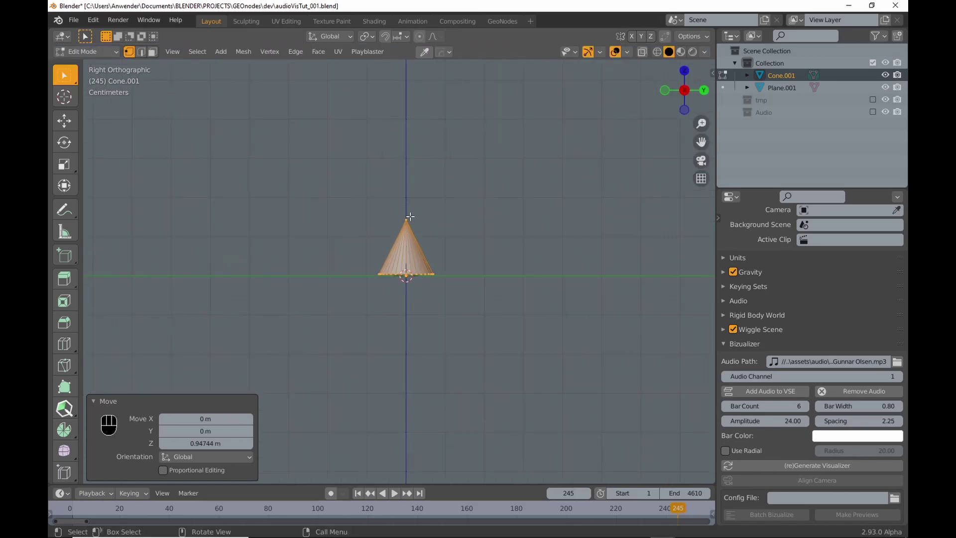
pyautogui.press('g')
pyautogui.press('z')
pyautogui.click(448, 220)
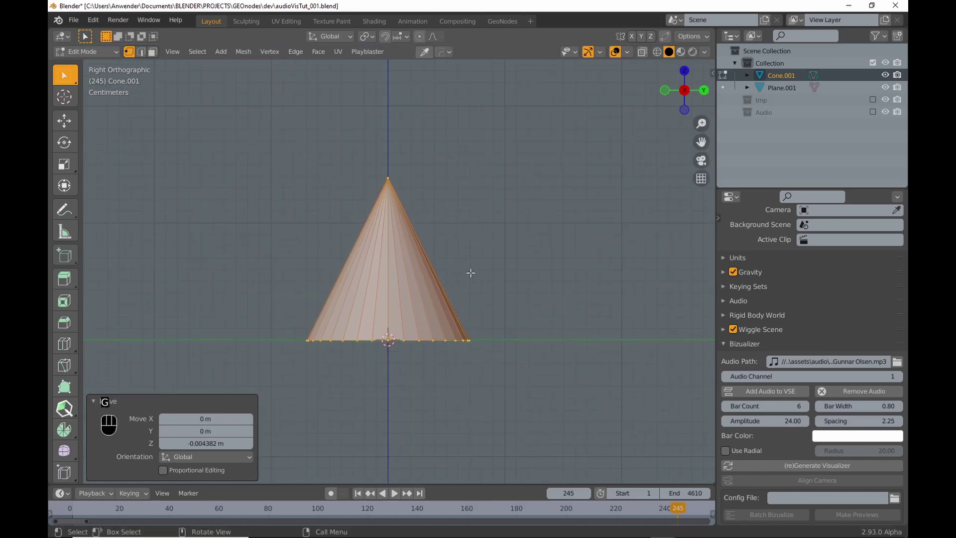
pyautogui.press('Tab')
# Select the plane and create a new geometry node tree for it in the GeoNodes workspace
pyautogui.scroll(-8, 463, 225)
pyautogui.moveTo(463, 225); pyautogui.dragTo(473, 259, button='middle')
pyautogui.scroll(-4, 495, 274)
pyautogui.click(473, 260)
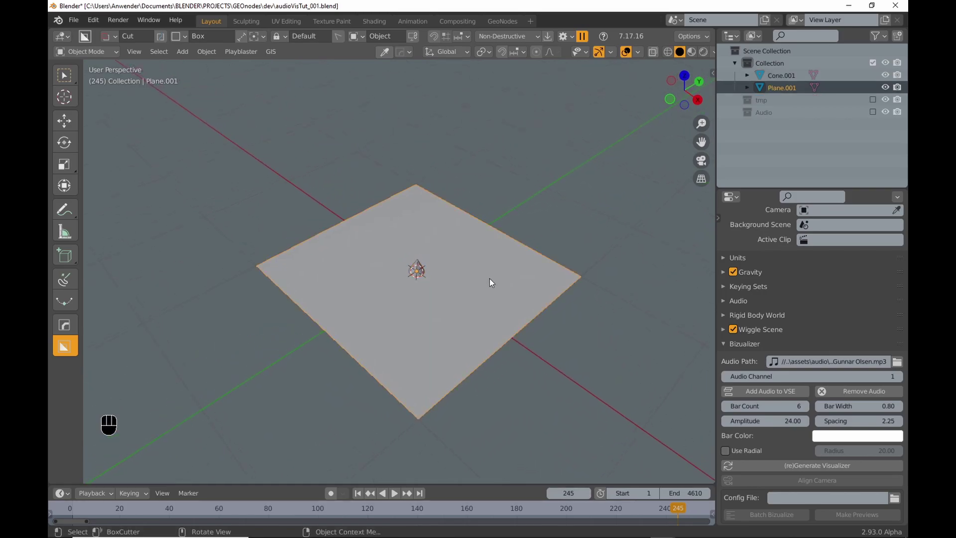
pyautogui.click(502, 21)
pyautogui.click(409, 330)
pyautogui.scroll(5, 426, 219)
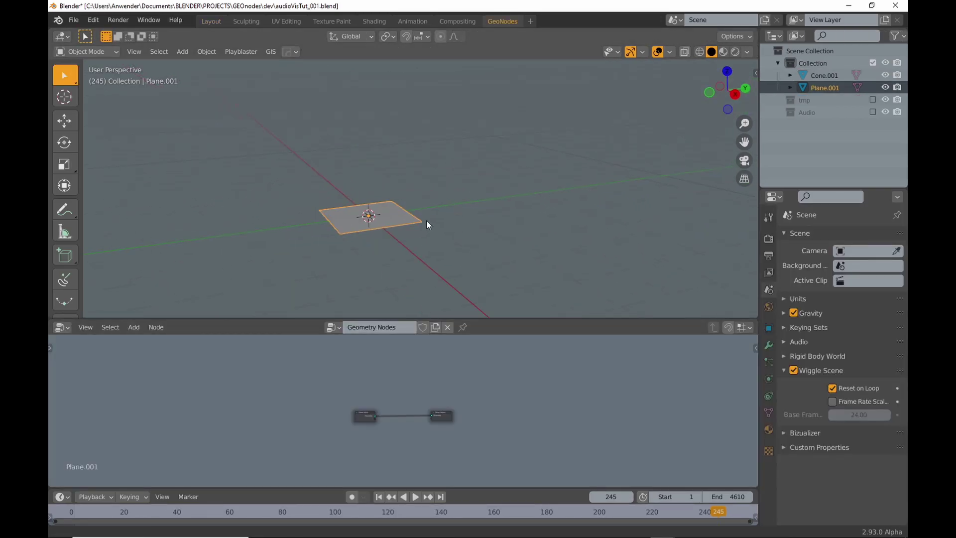
# Insert a Point Distribute node between the Group Input and Group Output nodes
pyautogui.click(134, 327)
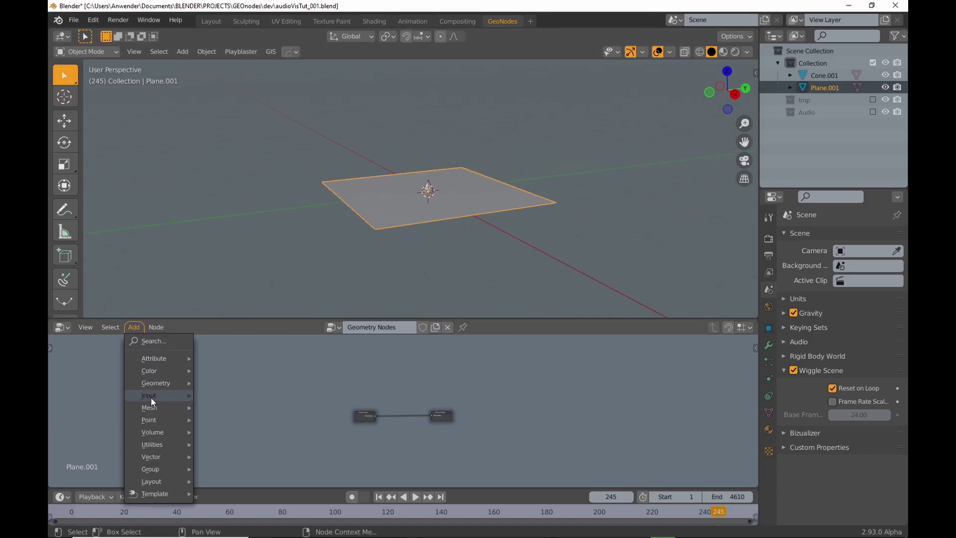
pyautogui.moveTo(157, 421)
pyautogui.click(239, 420)
pyautogui.click(383, 407)
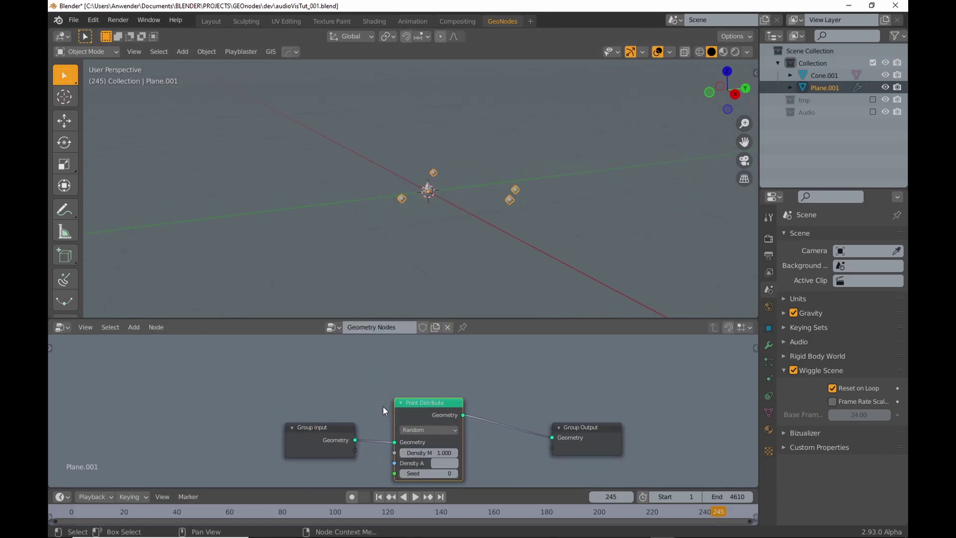
# Raise the Point Distribute node's maximum density to about 225.9 and move the Group Output node farther away from it
pyautogui.moveTo(383, 406); pyautogui.dragTo(340, 369, button='middle')
pyautogui.moveTo(384, 415); pyautogui.dragTo(588, 415)
pyautogui.moveTo(474, 369); pyautogui.dragTo(399, 378, button='middle')
pyautogui.moveTo(473, 405); pyautogui.dragTo(560, 396)
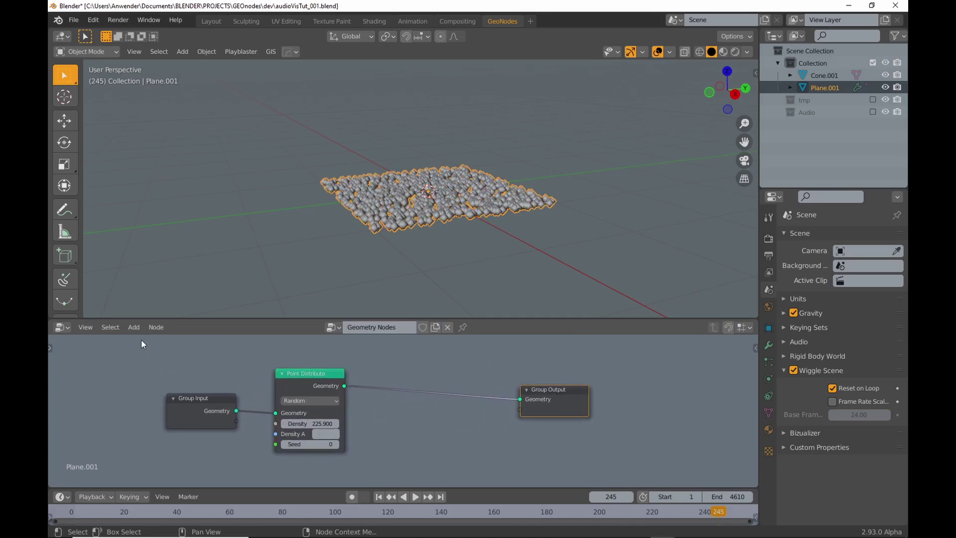
# Insert a Point Instance node between the Point Distribute and Group Output nodes
pyautogui.click(133, 327)
pyautogui.moveTo(154, 421)
pyautogui.click(269, 446)
pyautogui.click(405, 427)
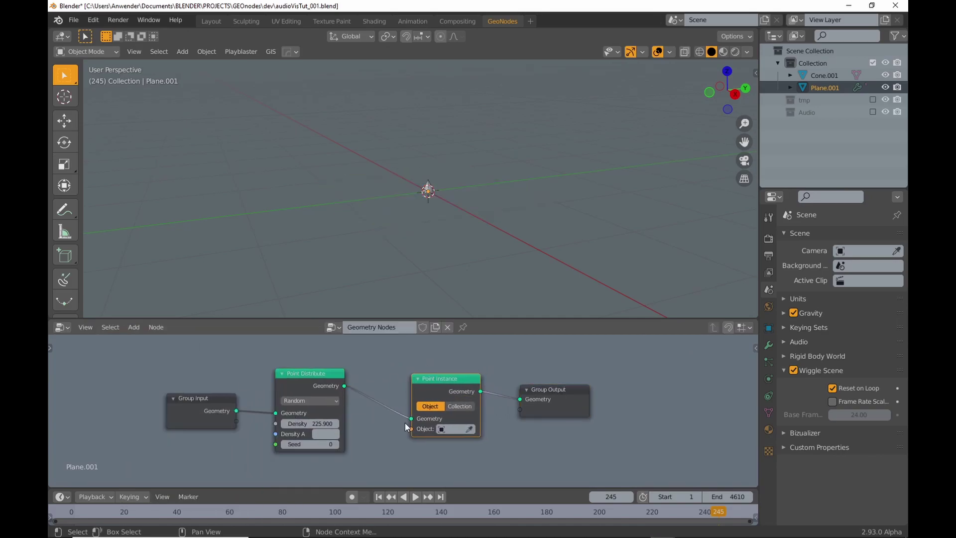
# Set Cone.001 as the object instanced by the Point Instance node
pyautogui.scroll(3, 406, 423)
pyautogui.click(479, 430)
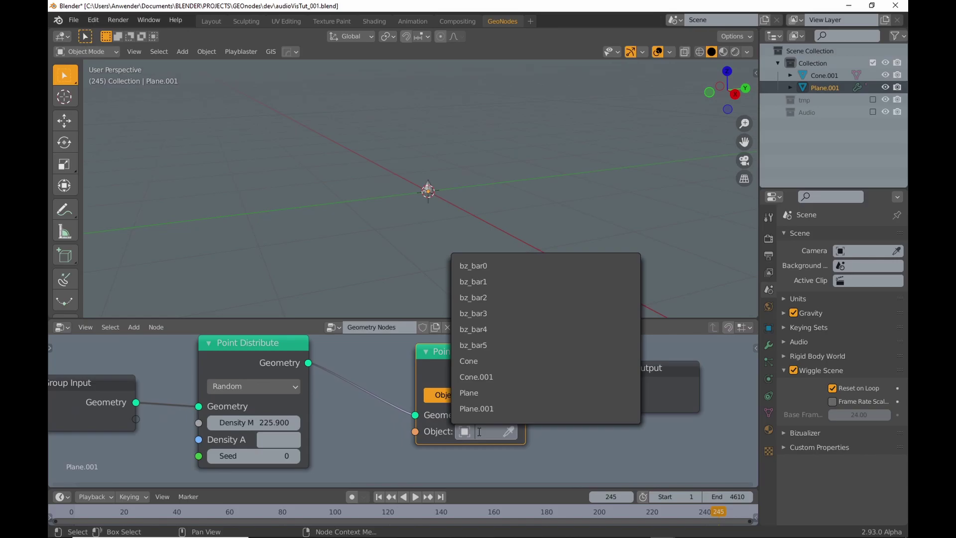
pyautogui.click(486, 377)
pyautogui.scroll(-2, 451, 256)
pyautogui.moveTo(458, 231)
pyautogui.mouseDown(button='middle')
pyautogui.moveTo(468, 253)
pyautogui.moveTo(466, 231)
pyautogui.mouseUp(button='middle')
pyautogui.scroll(-4, 313, 393)
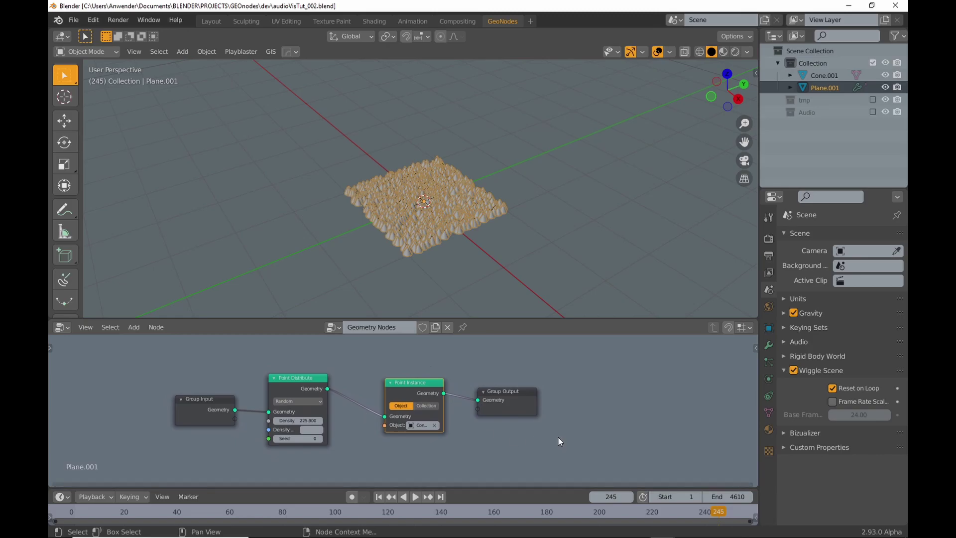
# Shift the Point Instance and Group Output nodes farther from Point Distribute, and add an Object Info node below Point Distribute
pyautogui.moveTo(409, 380); pyautogui.dragTo(473, 374)
pyautogui.click(134, 327)
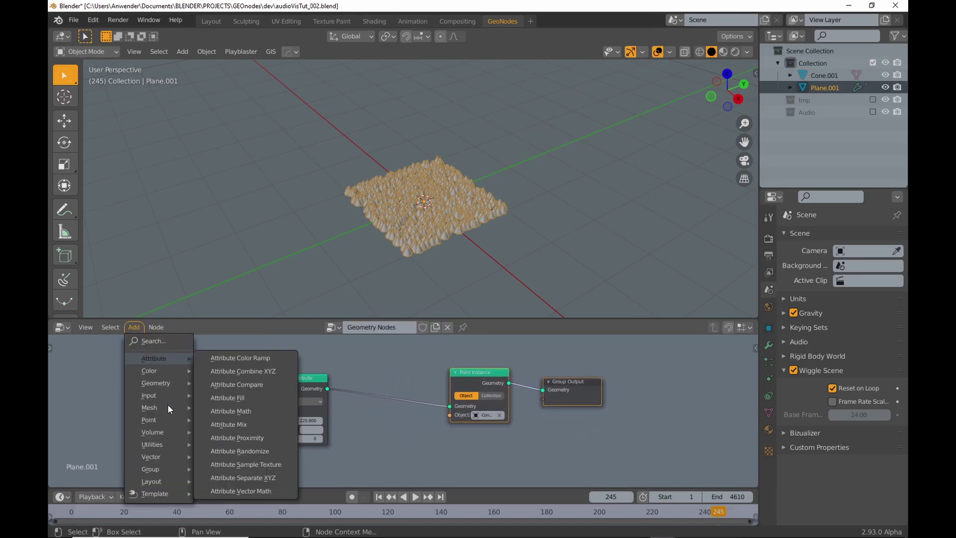
pyautogui.moveTo(156, 396)
pyautogui.click(225, 421)
pyautogui.scroll(-1, 344, 416)
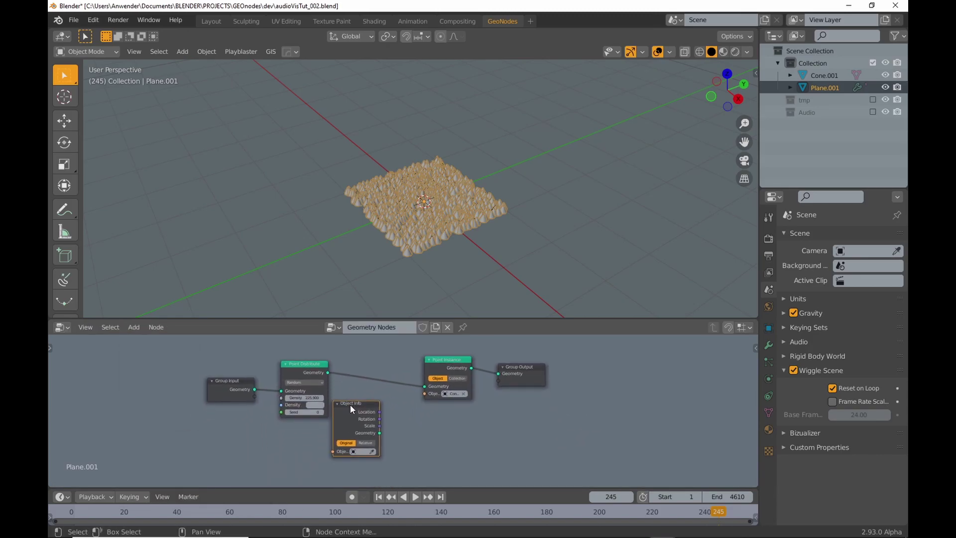
pyautogui.click(301, 423)
# Set bz_bar3 as the object read by the Object Info node
pyautogui.scroll(4, 300, 424)
pyautogui.click(398, 447)
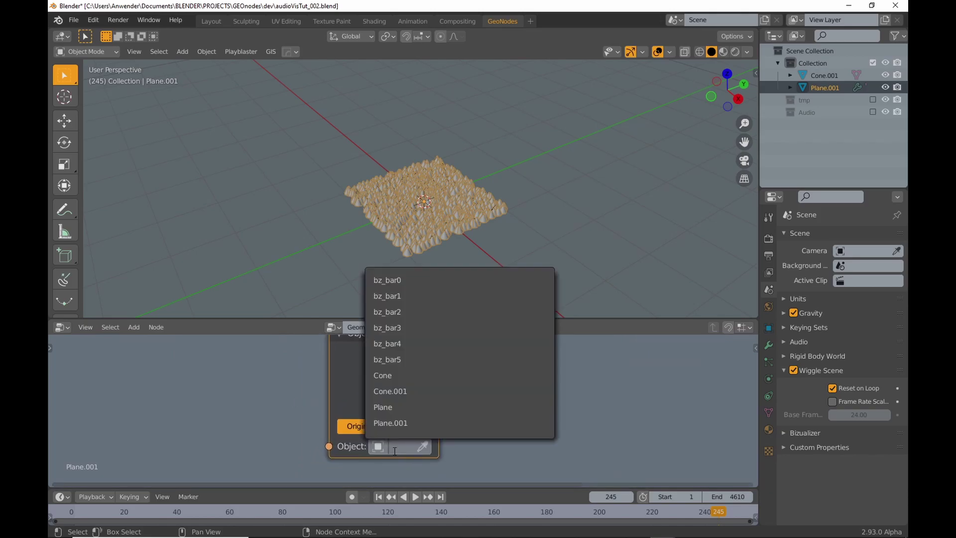
pyautogui.click(398, 328)
pyautogui.moveTo(447, 387); pyautogui.dragTo(369, 429, button='middle')
pyautogui.scroll(-6, 373, 420)
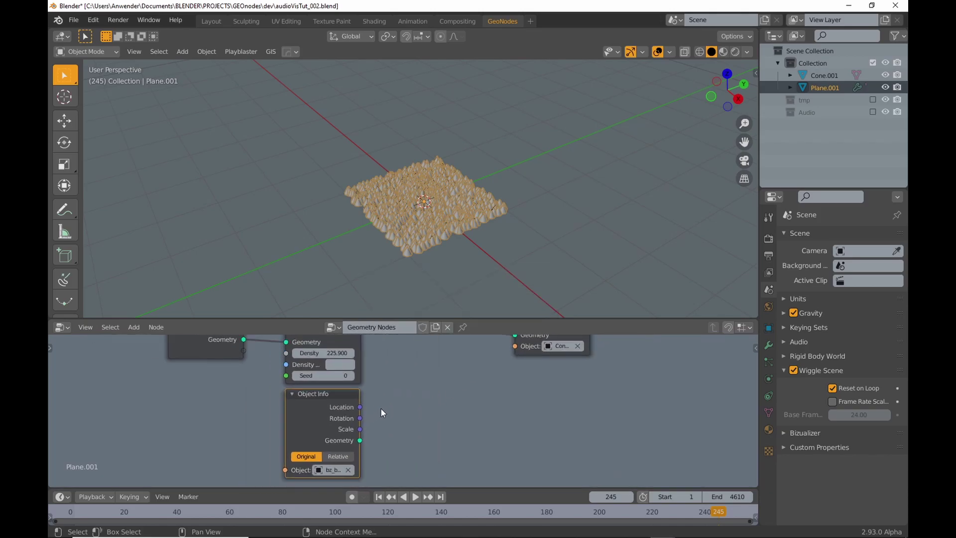
pyautogui.moveTo(394, 395); pyautogui.dragTo(358, 409, button='middle')
pyautogui.scroll(-1, 358, 409)
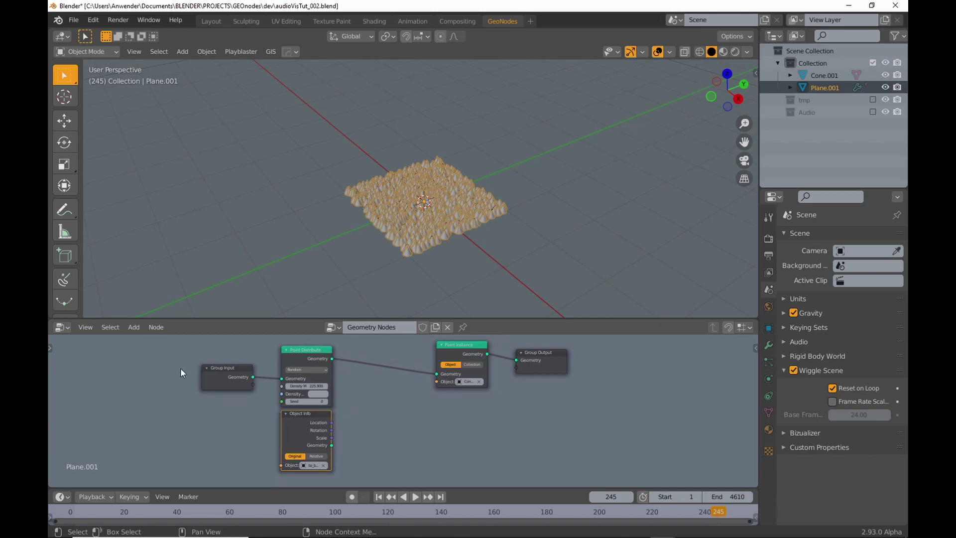
# Add a Vector Math node beside the Object Info node and feed the Scale output into its first vector
pyautogui.click(130, 328)
pyautogui.moveTo(181, 424)
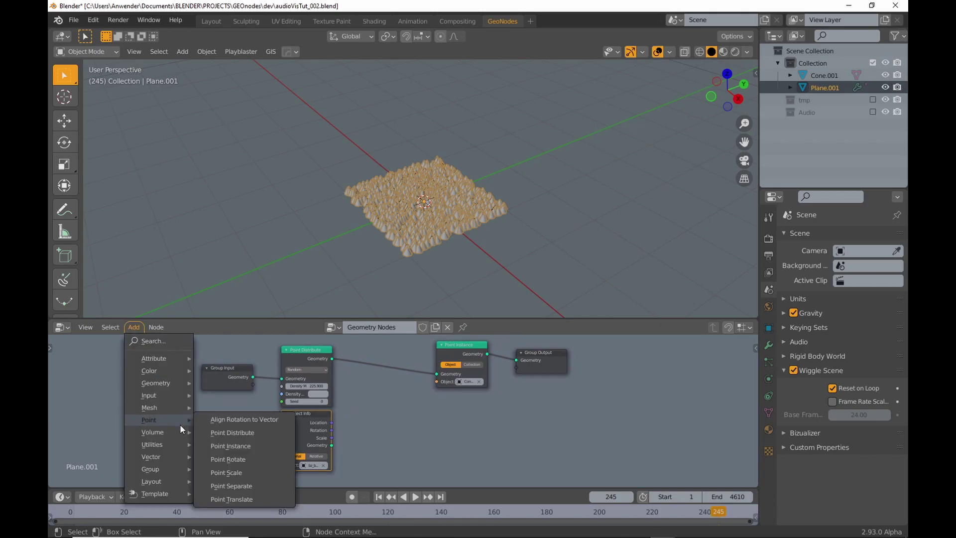
pyautogui.moveTo(160, 460)
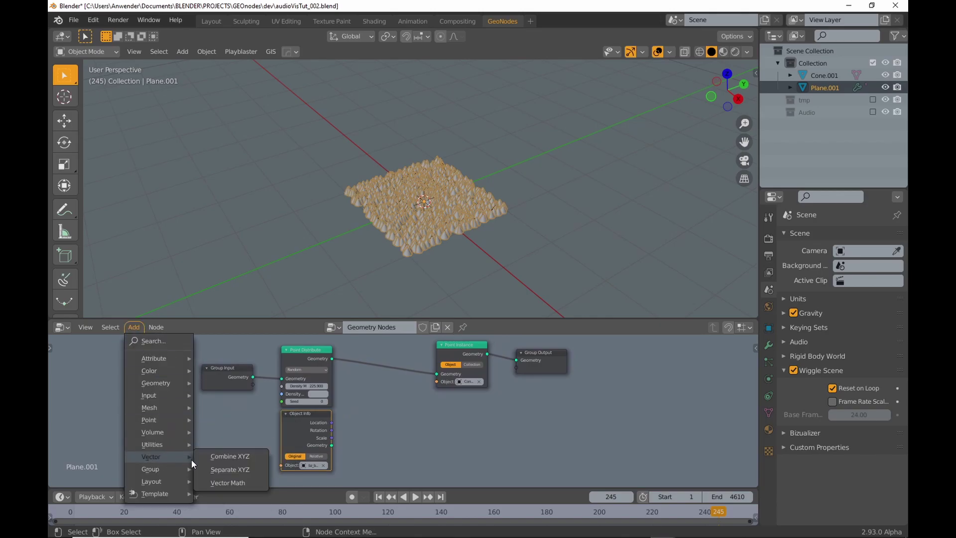
pyautogui.click(227, 481)
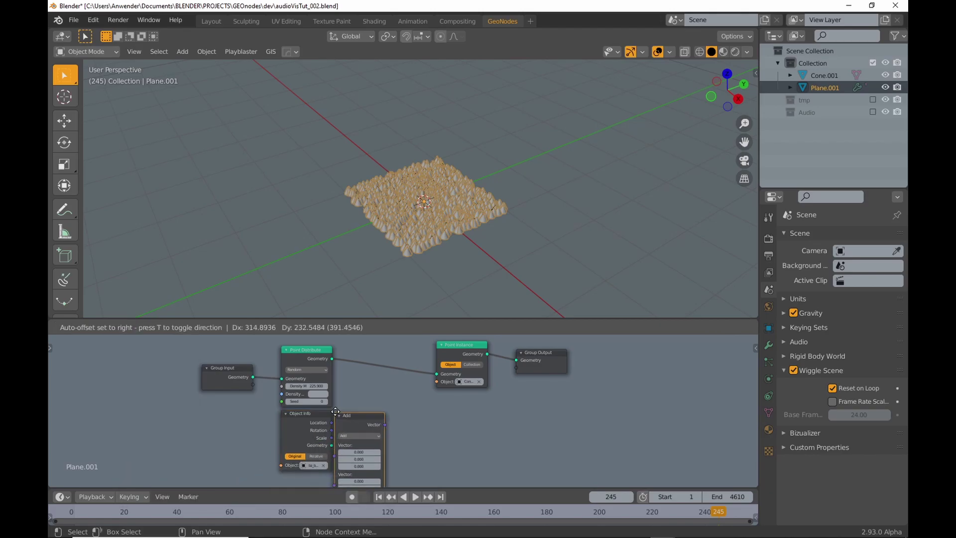
pyautogui.scroll(2, 345, 419)
pyautogui.moveTo(345, 419); pyautogui.dragTo(345, 415, button='middle')
pyautogui.moveTo(329, 438); pyautogui.dragTo(352, 427)
pyautogui.moveTo(421, 425); pyautogui.dragTo(403, 428, button='middle')
# Change the Vector Math operation to Multiply and set the Y component of its second vector to 1
pyautogui.click(387, 408)
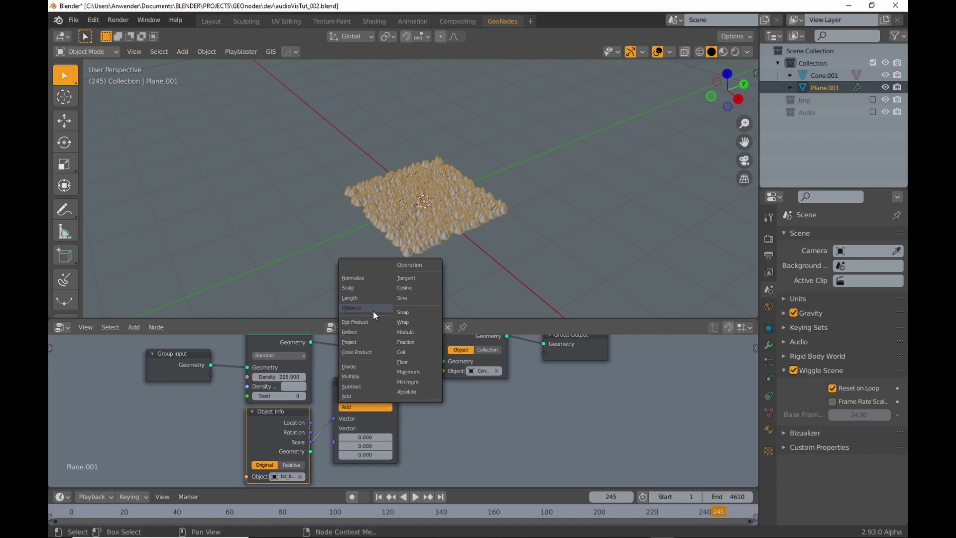
pyautogui.click(366, 373)
pyautogui.scroll(2, 453, 423)
pyautogui.click(362, 429)
pyautogui.write('1')
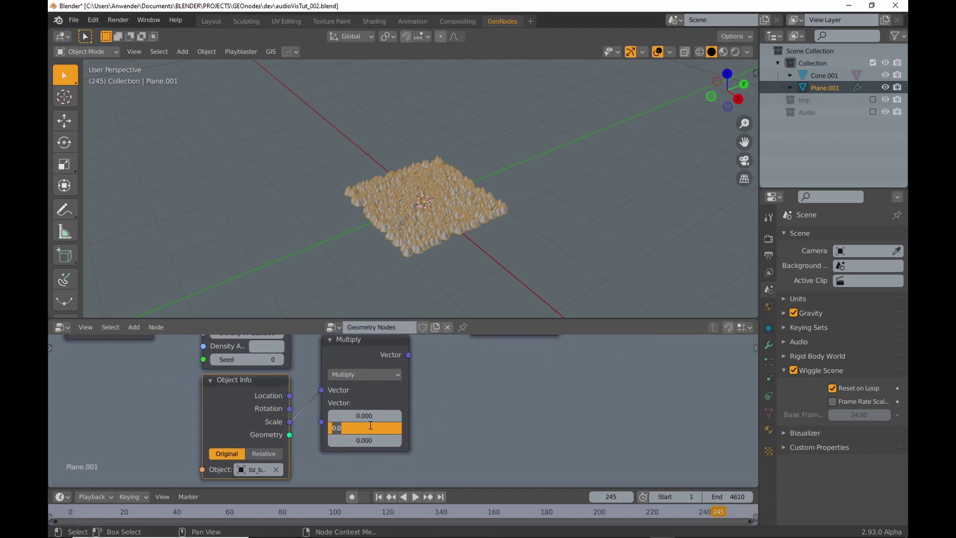
pyautogui.press('Return')
# Move the Point Instance and Group Output nodes together farther away to make room for another node
pyautogui.scroll(-2, 405, 413)
pyautogui.moveTo(404, 413); pyautogui.dragTo(367, 431, button='middle')
pyautogui.scroll(-3, 438, 414)
pyautogui.click(508, 386)
pyautogui.keyDown('shift'); pyautogui.click(420, 371); pyautogui.keyUp('shift')
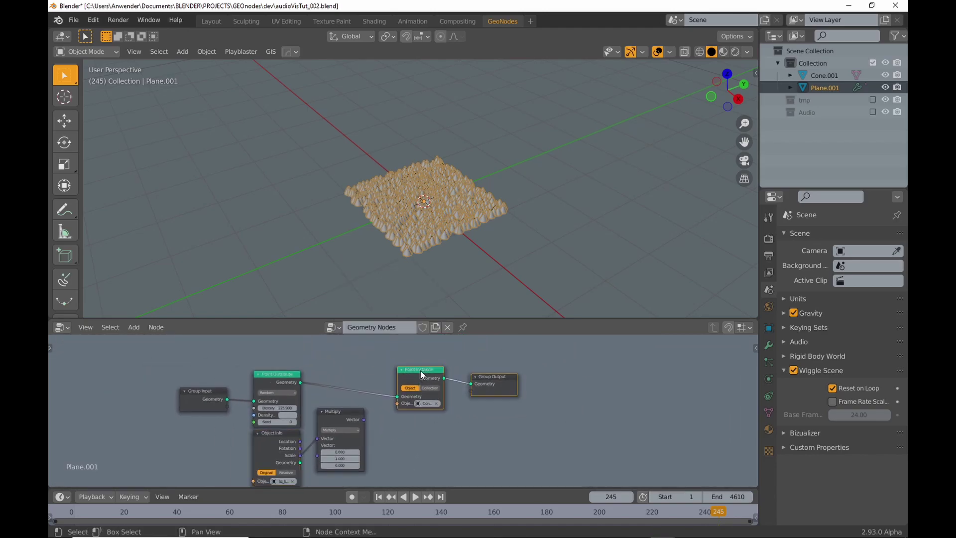
pyautogui.moveTo(421, 372); pyautogui.dragTo(537, 363)
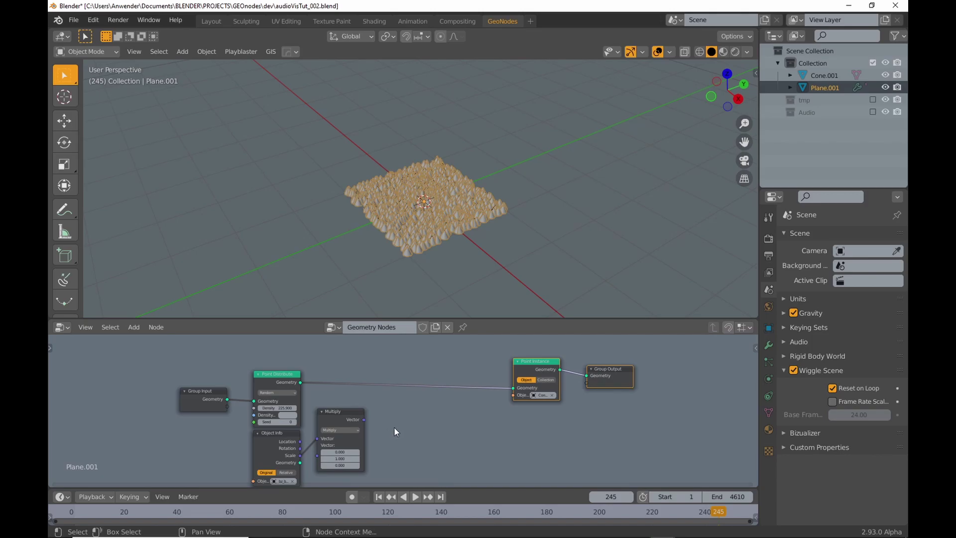
pyautogui.click(393, 426)
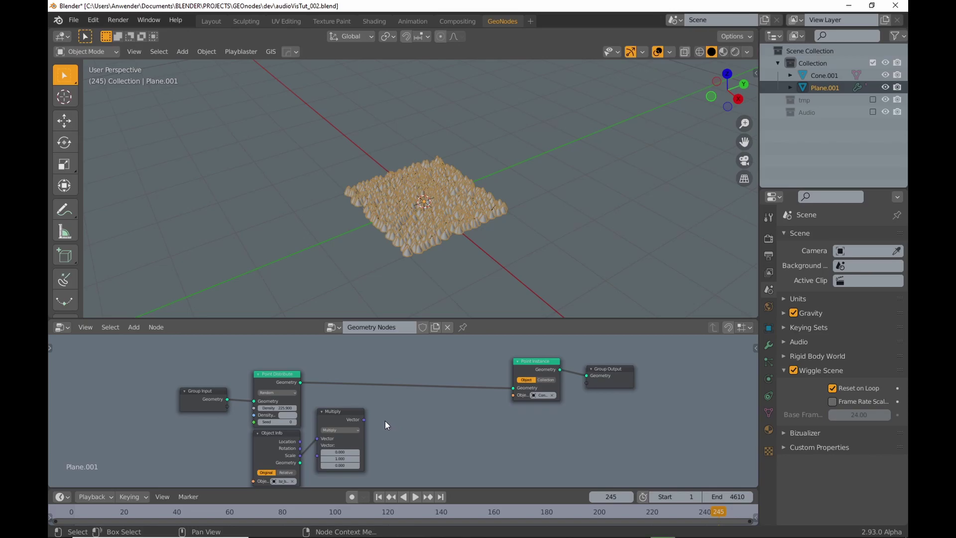
# Insert an Attribute Vector Math node between the Point Distribute and Point Instance nodes
pyautogui.click(133, 327)
pyautogui.moveTo(148, 359)
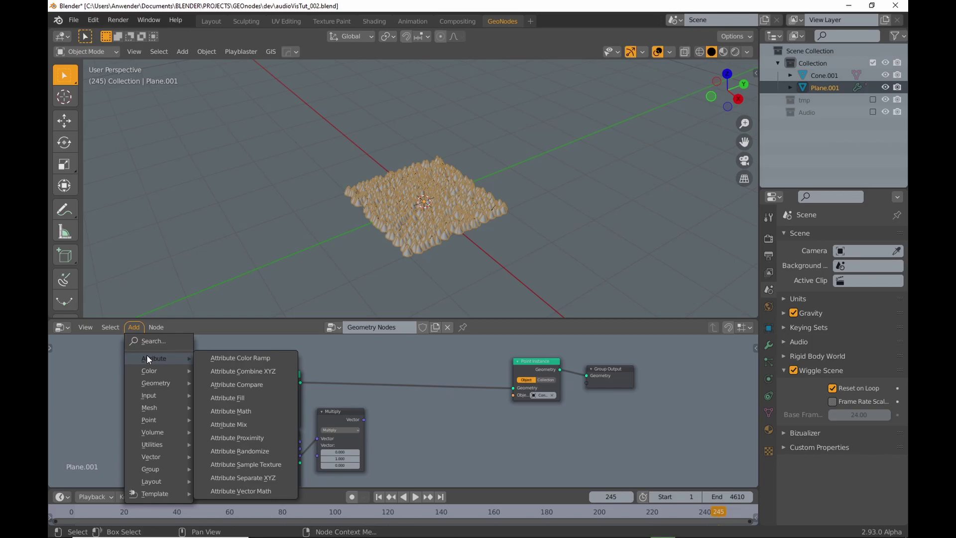
pyautogui.click(273, 491)
pyautogui.click(388, 364)
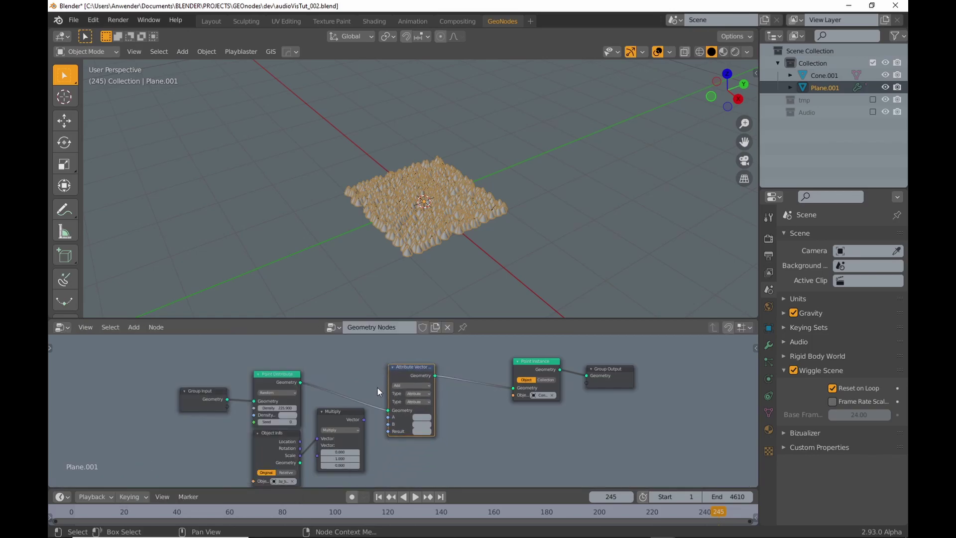
# Use position for the Attribute Vector Math node's A and Result, with Type B set to Vector and fed by the Multiply node
pyautogui.scroll(3, 387, 387)
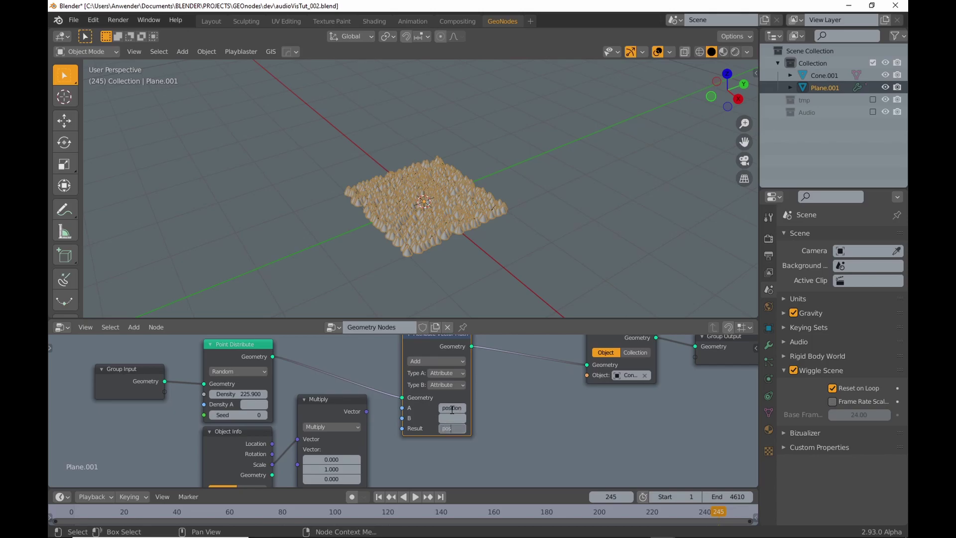
pyautogui.click(438, 385)
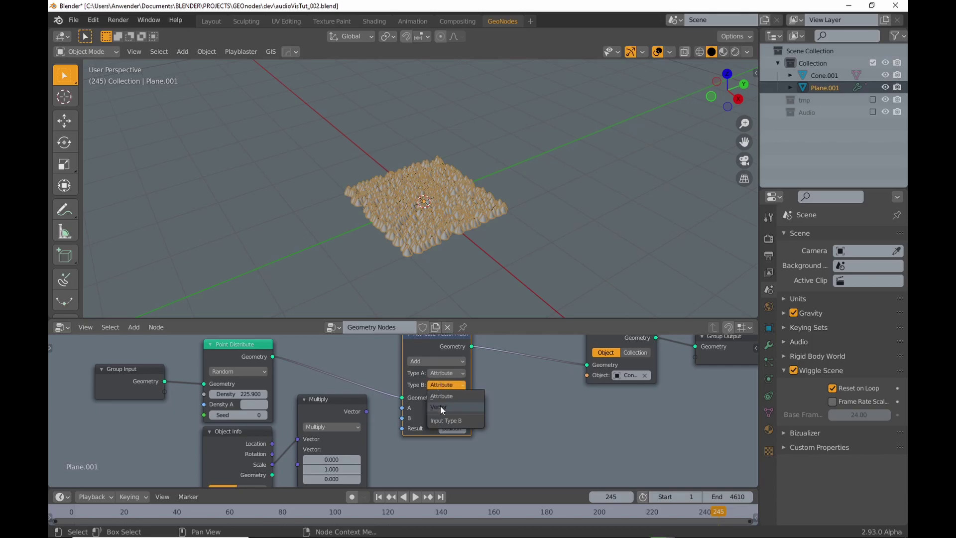
pyautogui.click(440, 406)
pyautogui.moveTo(367, 411); pyautogui.dragTo(401, 433)
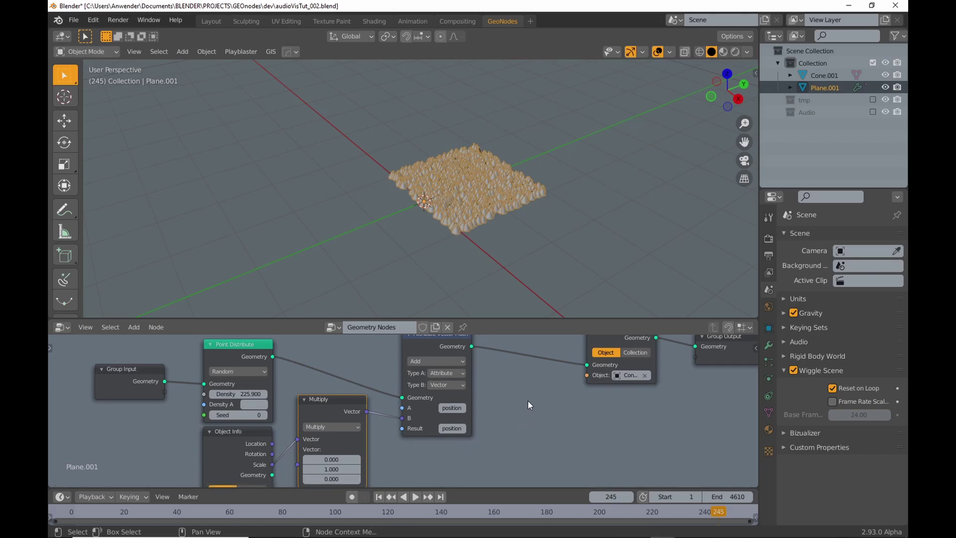
# Play the animation from the first frame and examine how the scattered cones move with the audio bar
pyautogui.moveTo(469, 229)
pyautogui.mouseDown(button='middle')
pyautogui.moveTo(472, 253)
pyautogui.moveTo(498, 255)
pyautogui.moveTo(473, 241)
pyautogui.mouseUp(button='middle')
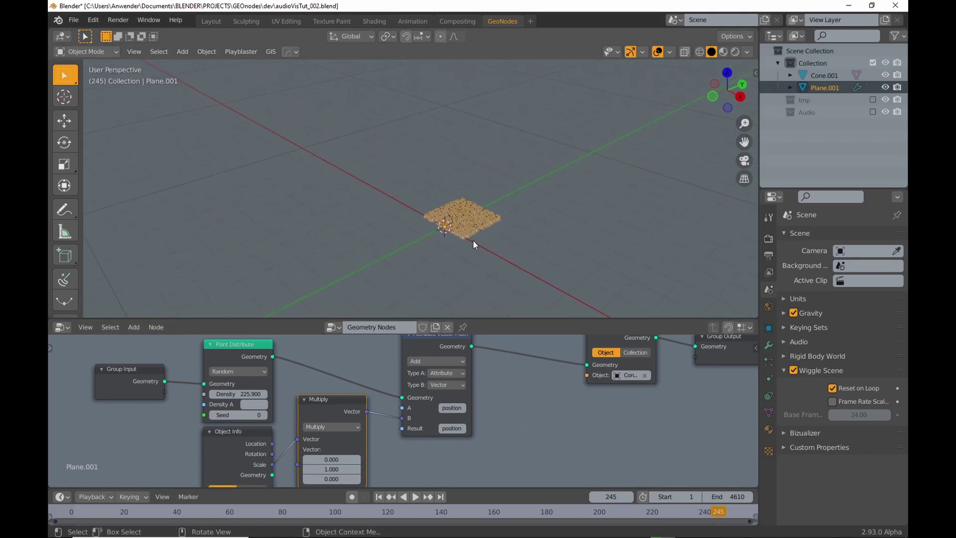
pyautogui.scroll(-5, 500, 427)
pyautogui.keyDown('shift'); pyautogui.moveTo(535, 409); pyautogui.dragTo(507, 398, button='middle'); pyautogui.keyUp('shift')
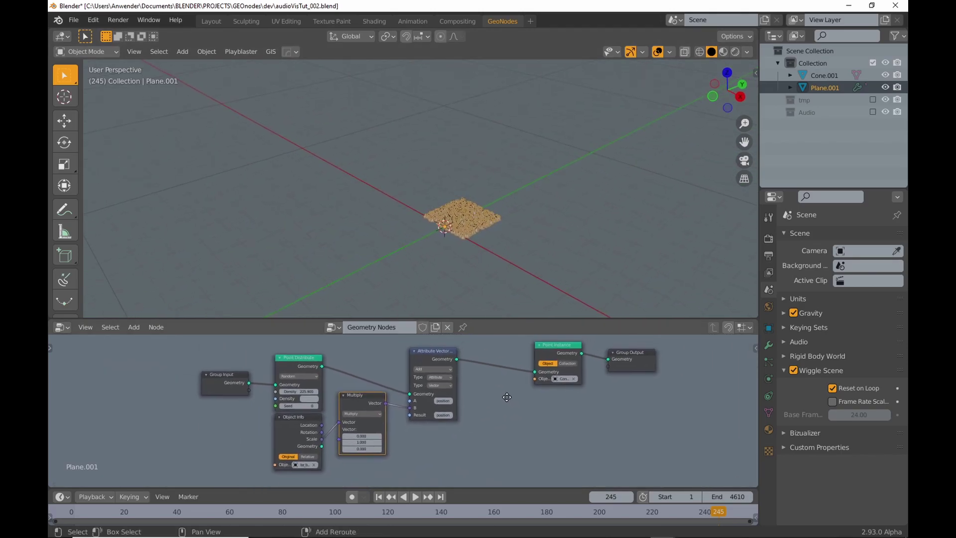
pyautogui.click(379, 496)
pyautogui.press('space')
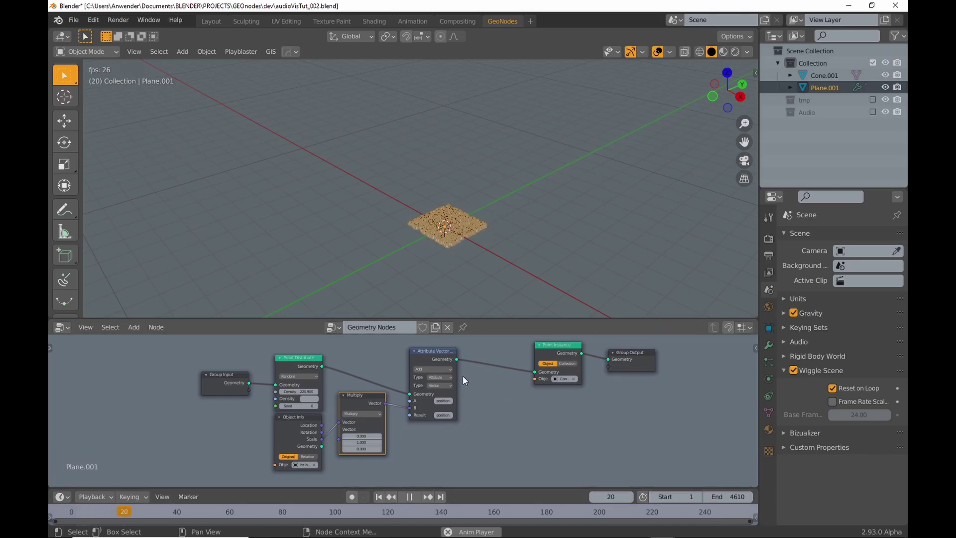
pyautogui.moveTo(495, 276); pyautogui.dragTo(450, 286, button='middle')
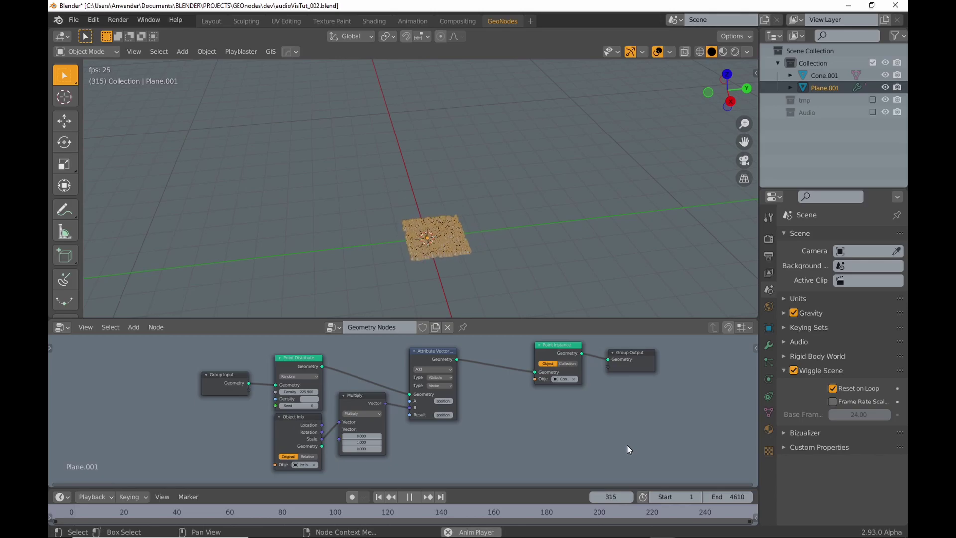
pyautogui.press('space')
# Enlarge the node editor area and move the Attribute Vector Math node farther from Point Distribute
pyautogui.scroll(-1, 501, 408)
pyautogui.moveTo(503, 321); pyautogui.dragTo(491, 209)
pyautogui.scroll(2, 485, 283)
pyautogui.moveTo(436, 306); pyautogui.dragTo(468, 302, button='middle')
pyautogui.moveTo(468, 303); pyautogui.dragTo(514, 291)
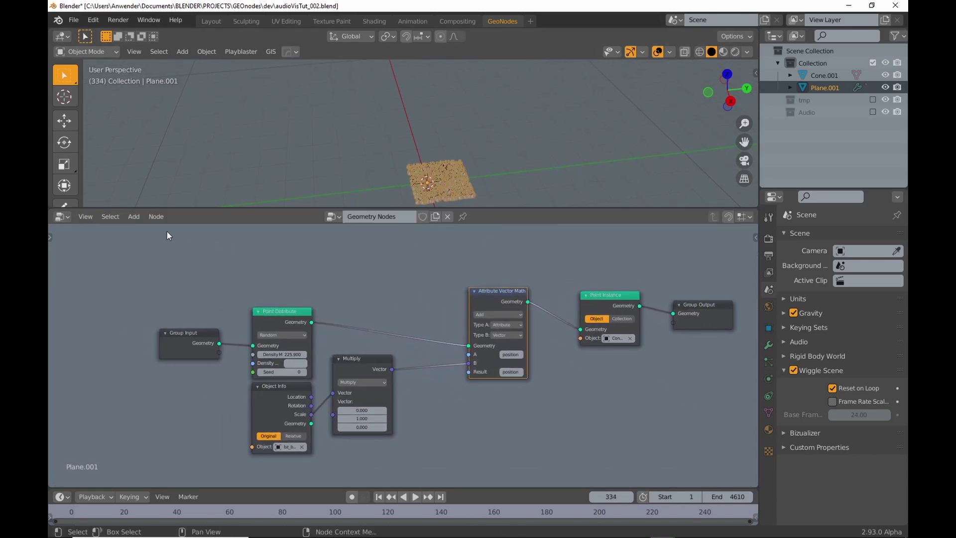
# Insert an Attribute Separate XYZ node after Point Distribute, splitting position into posX, posY and posZ
pyautogui.click(133, 216)
pyautogui.moveTo(137, 245)
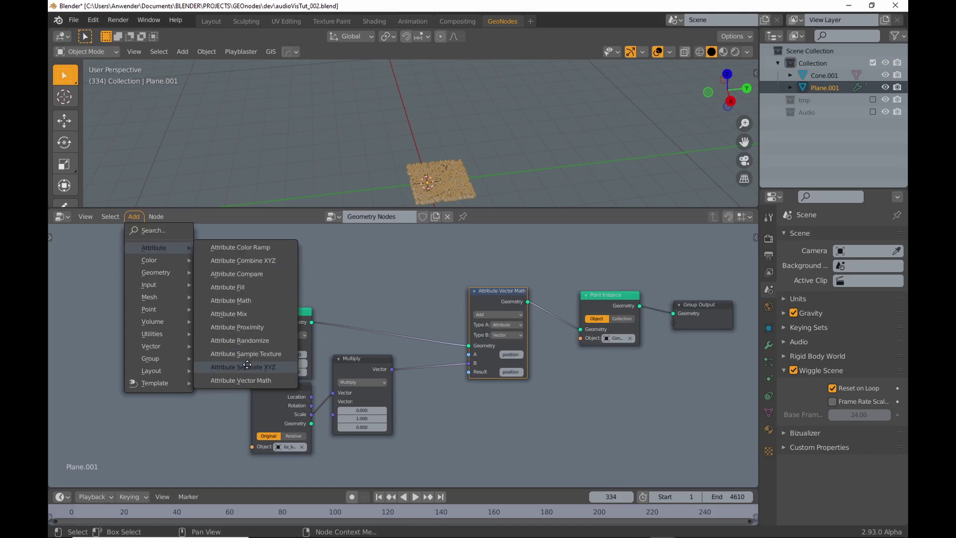
pyautogui.click(229, 367)
pyautogui.click(351, 273)
pyautogui.scroll(1, 329, 321)
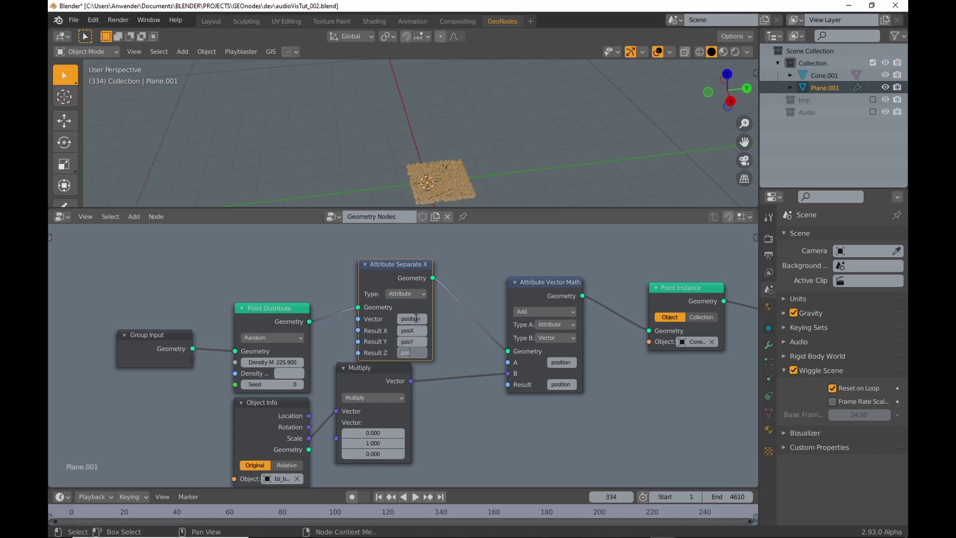
# Set both the A and Result attributes of the Attribute Vector Math node to posZ
pyautogui.scroll(-1, 480, 322)
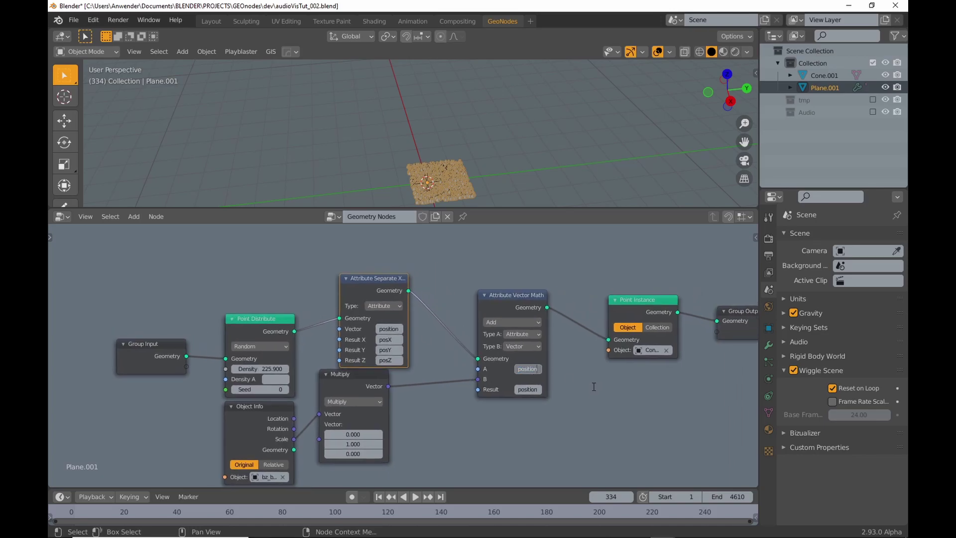
pyautogui.press('Return')
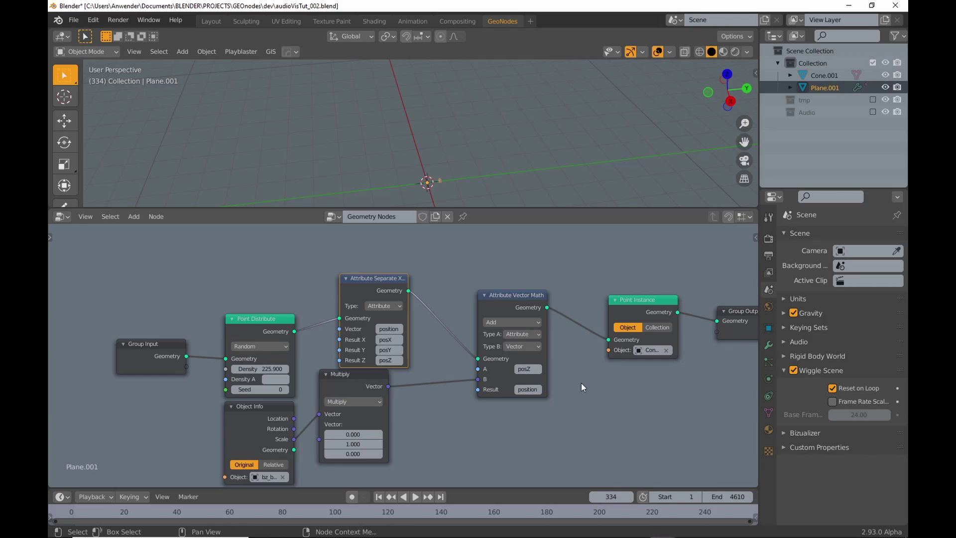
pyautogui.click(540, 392)
pyautogui.write('posZ')
pyautogui.press('Return')
# View the cones from a low side angle and play back the animation to check their vertical motion
pyautogui.moveTo(473, 200); pyautogui.dragTo(496, 166, button='middle')
pyautogui.press('space')
pyautogui.scroll(2, 470, 154)
pyautogui.press('space')
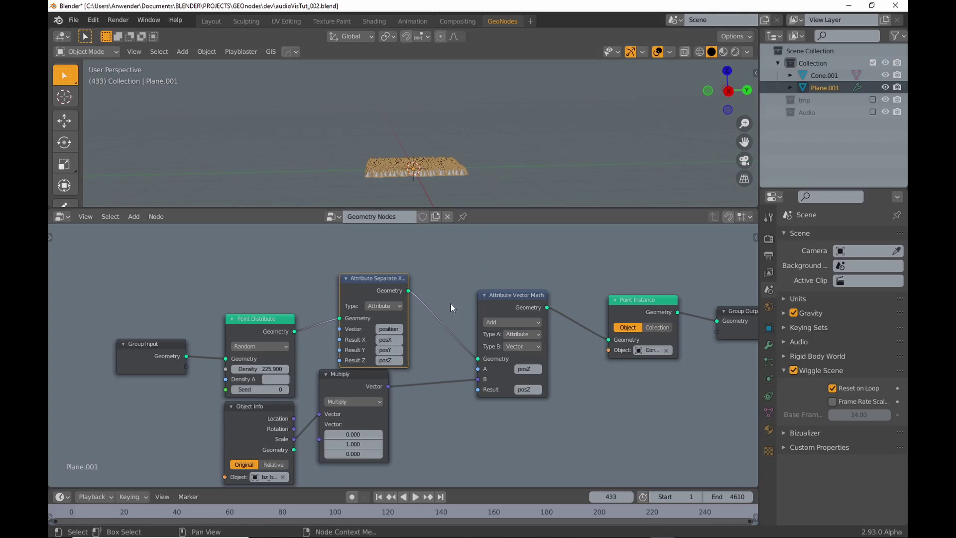
# Replace the Multiply node with a Separate XYZ and a Combine XYZ node placed beside Object Info
pyautogui.scroll(-2, 450, 303)
pyautogui.moveTo(391, 371); pyautogui.dragTo(406, 391)
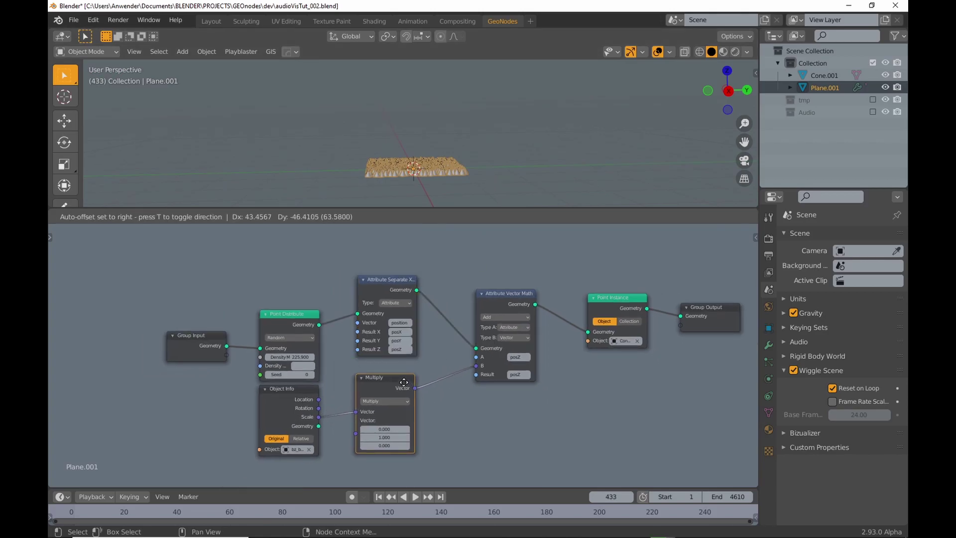
pyautogui.press('x')
pyautogui.click(133, 217)
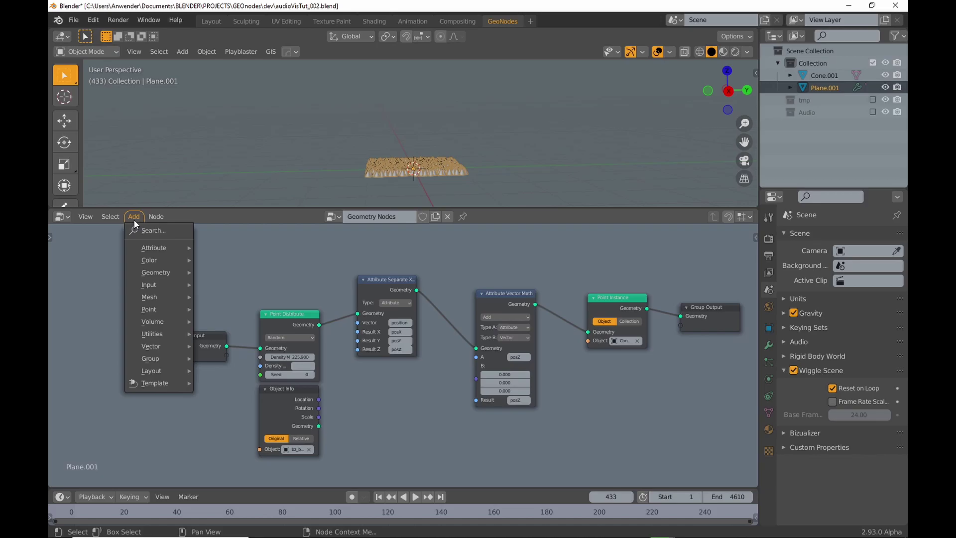
pyautogui.moveTo(150, 348)
pyautogui.click(219, 359)
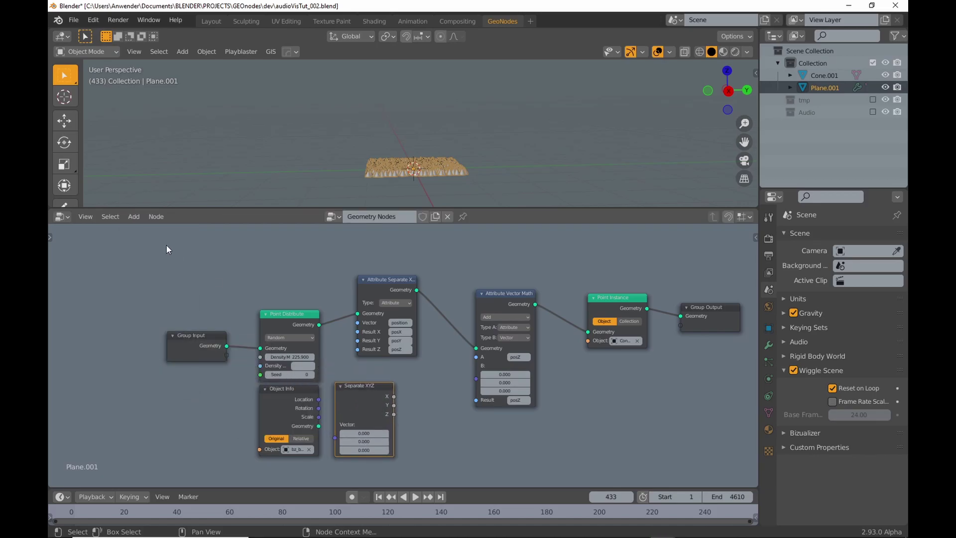
pyautogui.click(133, 217)
pyautogui.click(230, 345)
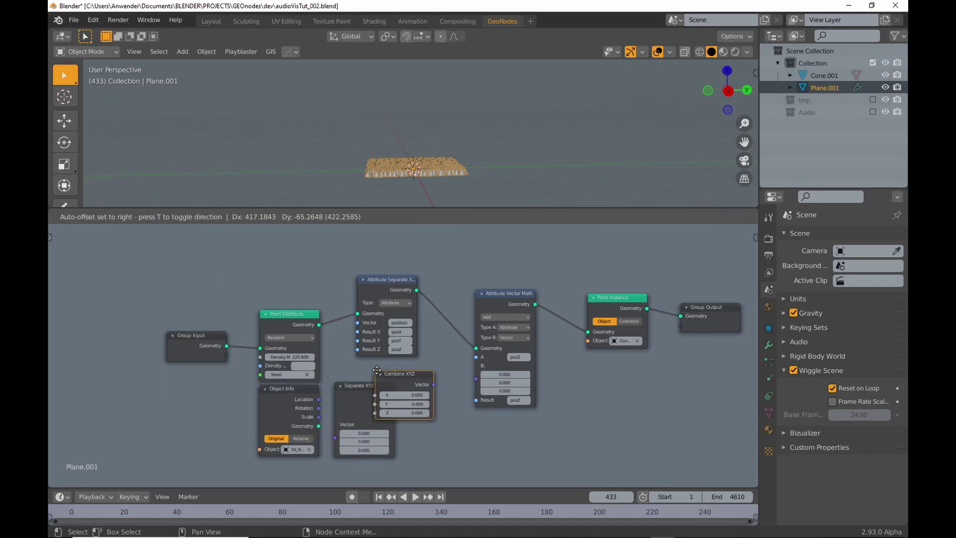
pyautogui.click(405, 375)
# Route Object Info's Scale through Separate XYZ, its Y into Combine XYZ's Z, and the combined vector into Attribute Vector Math's B input
pyautogui.moveTo(320, 407); pyautogui.dragTo(335, 431)
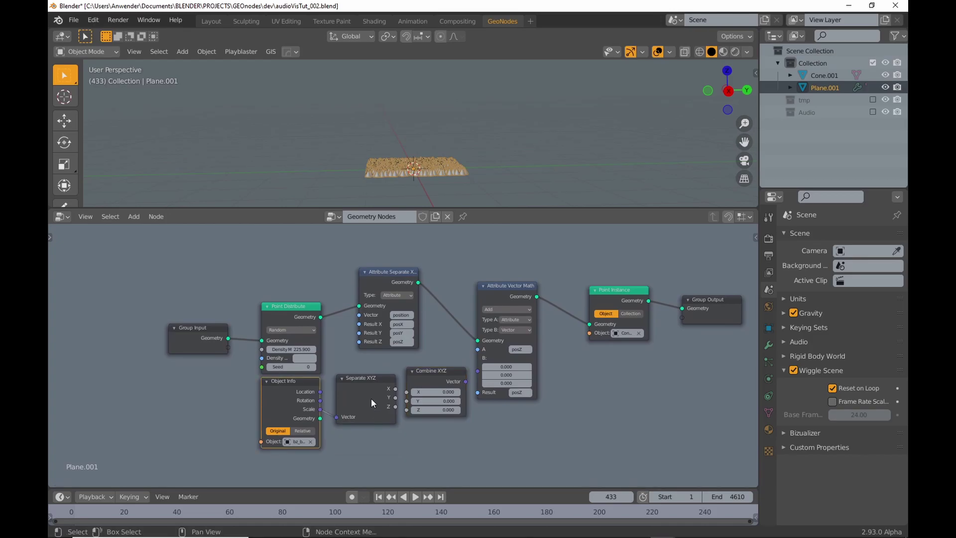
pyautogui.moveTo(379, 396); pyautogui.dragTo(406, 410)
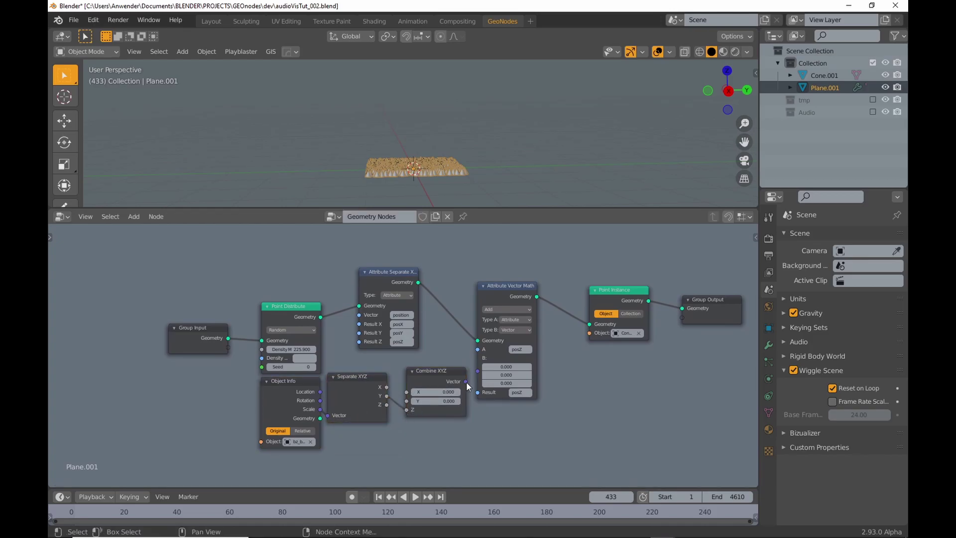
pyautogui.moveTo(466, 382); pyautogui.dragTo(478, 371)
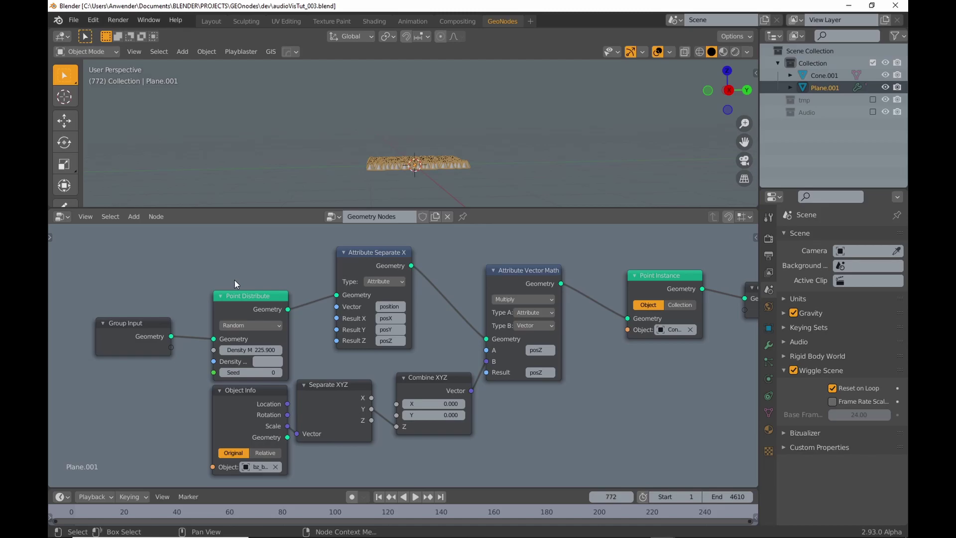
# Insert a Point Translate node between Attribute Vector Math and Point Instance and set its Translation attribute to posZ
pyautogui.click(133, 216)
pyautogui.moveTo(149, 309)
pyautogui.click(224, 380)
pyautogui.click(555, 298)
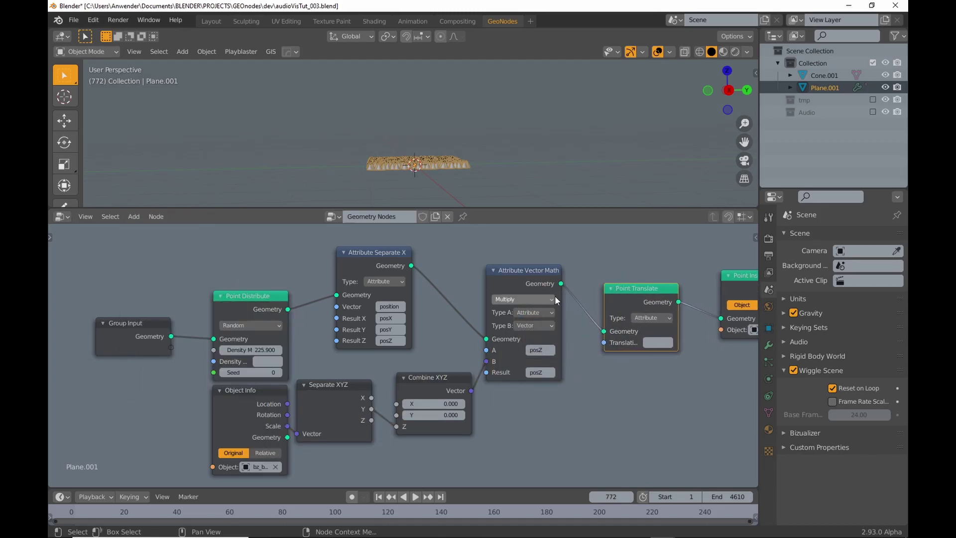
pyautogui.moveTo(534, 380); pyautogui.dragTo(493, 377, button='middle')
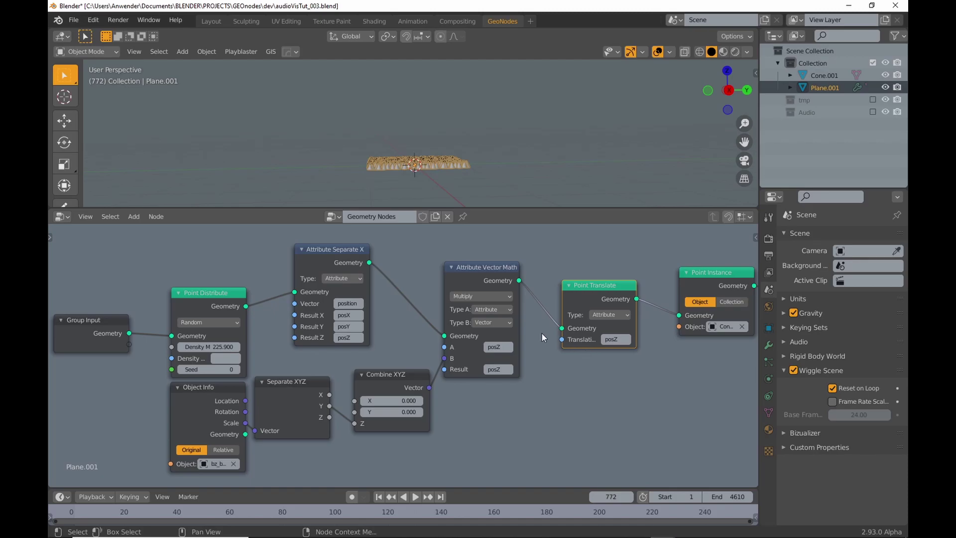
# Switch the Attribute Vector Math operation to Add and play back the animation to check the cones' vertical motion
pyautogui.click(485, 296)
pyautogui.click(480, 308)
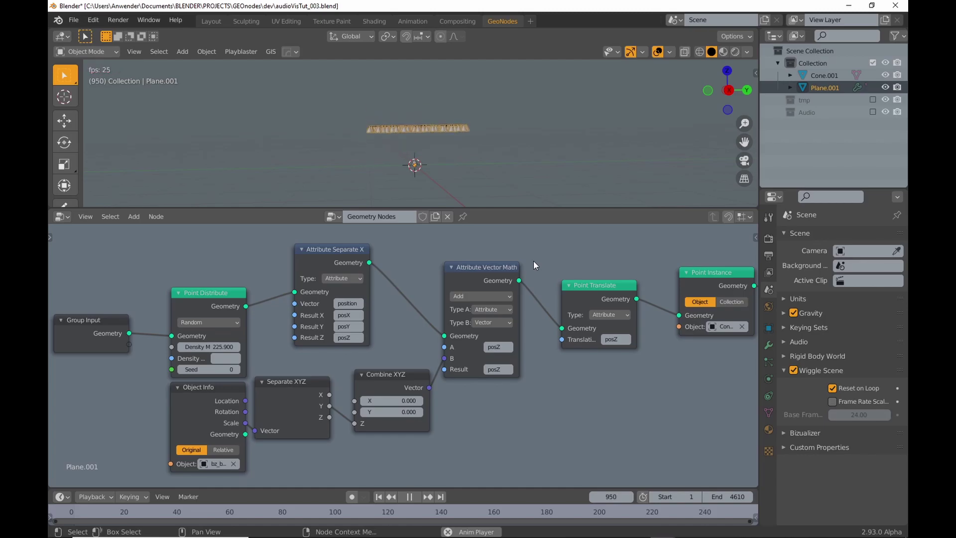
pyautogui.press('space')
pyautogui.hotkey('ctrl', 's')
# Detach the Attribute Vector Math node from the chain and delete it, leaving Attribute Separate XYZ linked to Point Translate
pyautogui.press('Home')
pyautogui.moveTo(458, 346); pyautogui.dragTo(443, 346, button='middle')
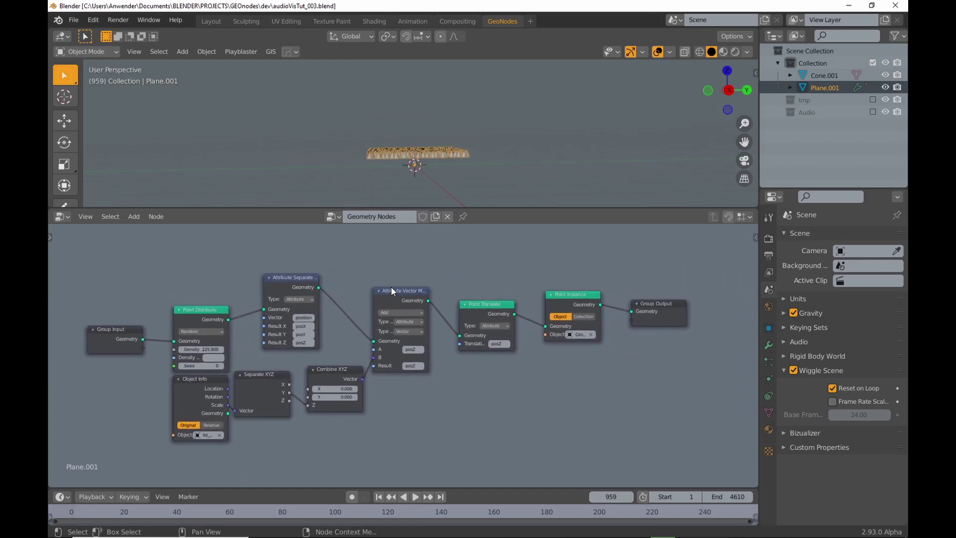
pyautogui.keyDown('alt'); pyautogui.moveTo(393, 294); pyautogui.dragTo(426, 369); pyautogui.keyUp('alt')
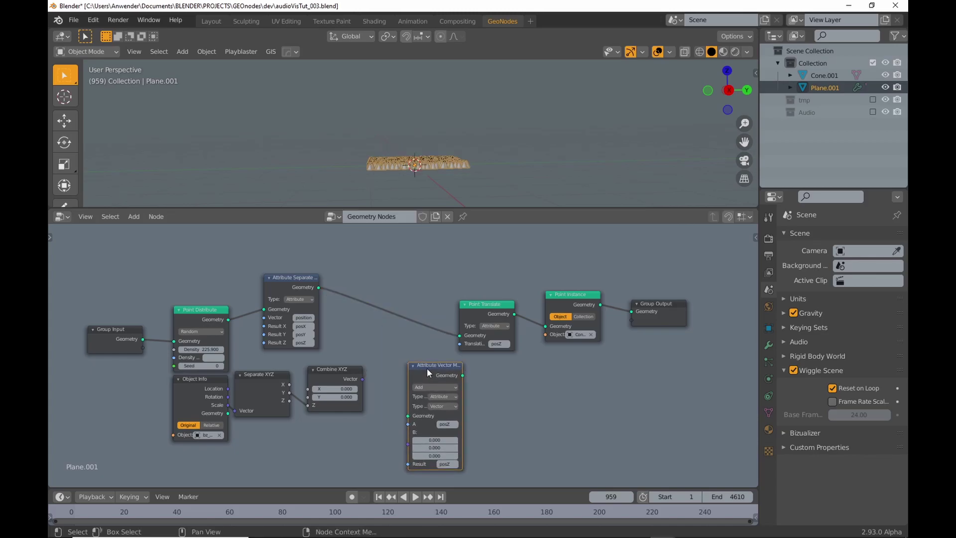
pyautogui.press('x')
# Insert a new Attribute Vector Math node between Attribute Separate XYZ and Point Translate
pyautogui.click(131, 217)
pyautogui.moveTo(156, 252)
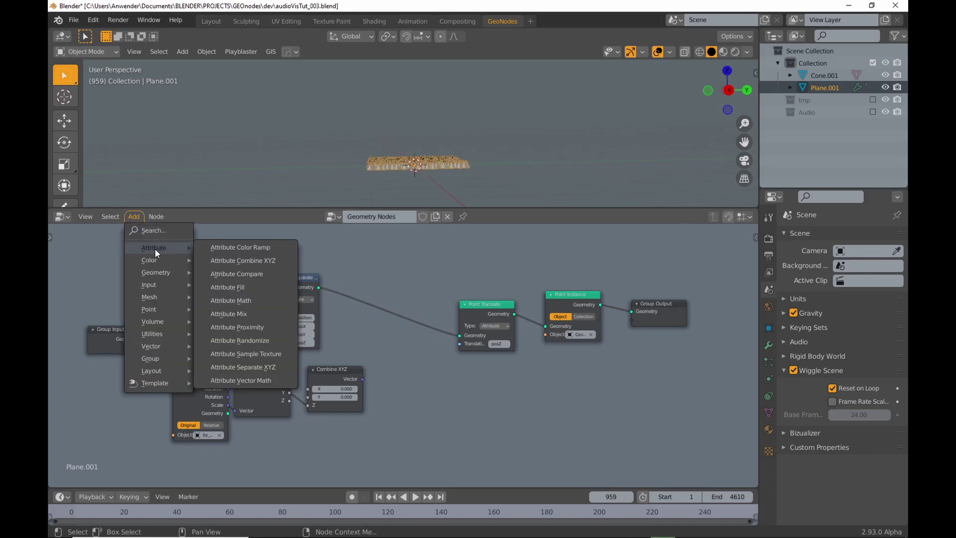
pyautogui.click(241, 380)
pyautogui.click(351, 321)
pyautogui.scroll(2, 350, 321)
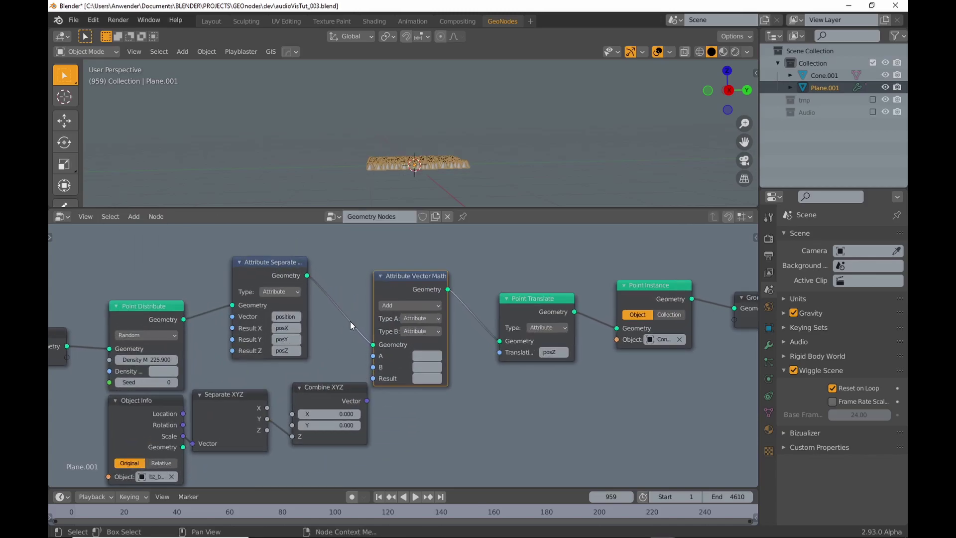
pyautogui.scroll(1, 351, 321)
pyautogui.moveTo(453, 144)
pyautogui.mouseDown(button='middle')
pyautogui.moveTo(465, 167)
pyautogui.moveTo(453, 142)
pyautogui.mouseUp(button='middle')
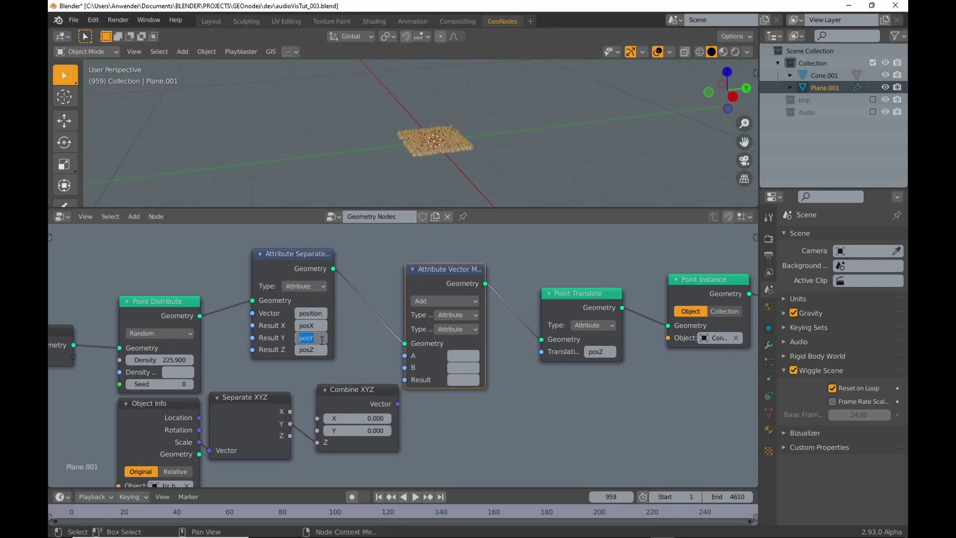
# Configure the new Attribute Vector Math node with attribute A posY, operation Subtract and Type B Vector
pyautogui.press('Escape')
pyautogui.write('posY')
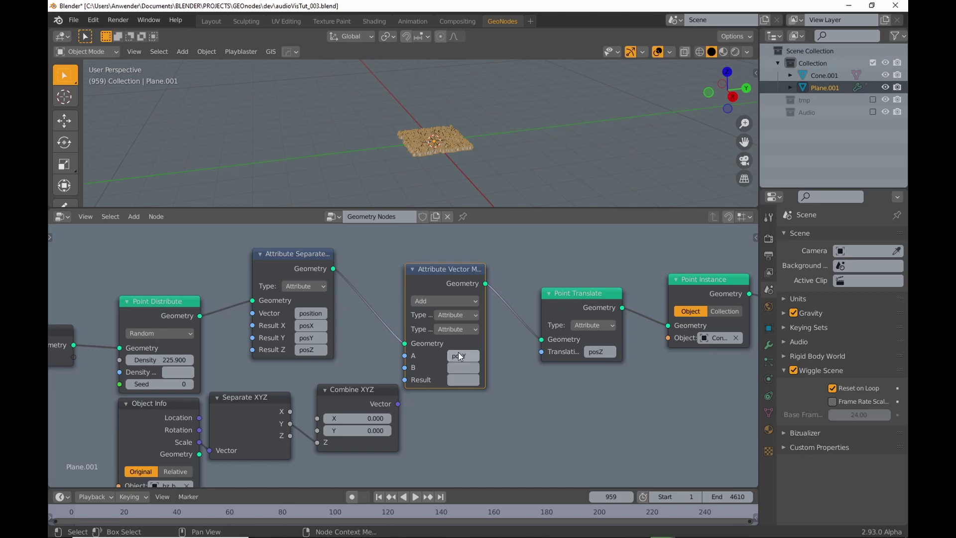
pyautogui.click(454, 301)
pyautogui.click(451, 311)
pyautogui.click(457, 330)
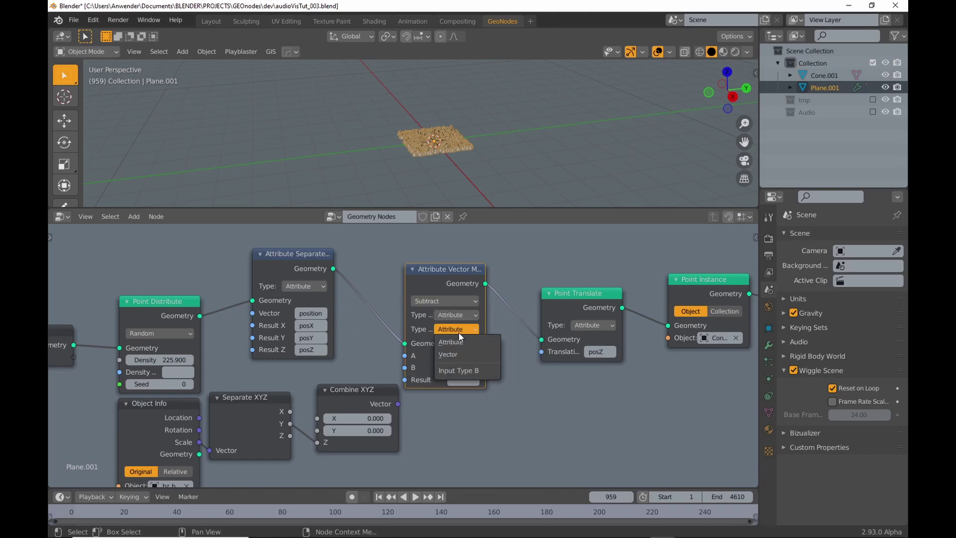
pyautogui.click(456, 355)
# Route Separate XYZ's Y through Combine XYZ's Y into Attribute Vector Math's B input and name its Result mask
pyautogui.scroll(-1, 448, 366)
pyautogui.moveTo(414, 389); pyautogui.dragTo(406, 381)
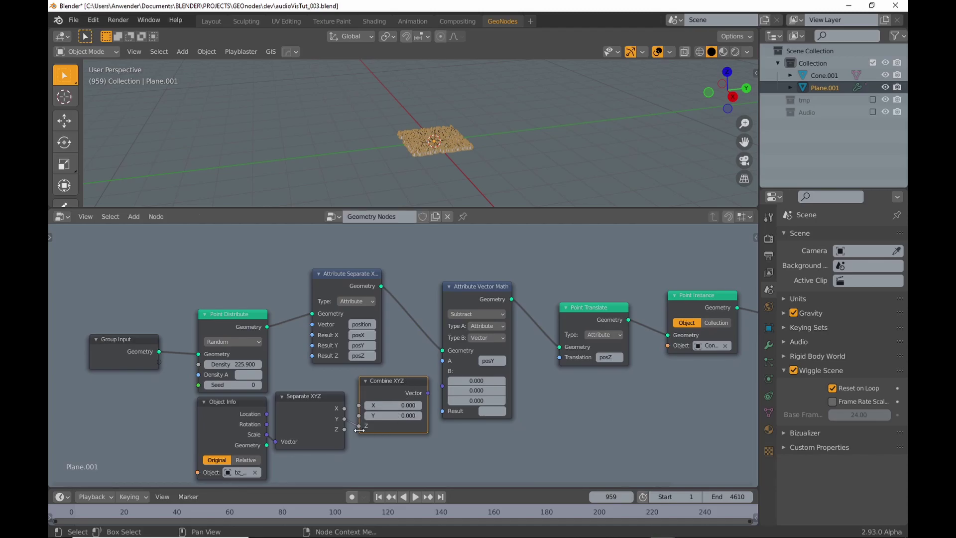
pyautogui.moveTo(360, 427); pyautogui.dragTo(358, 415)
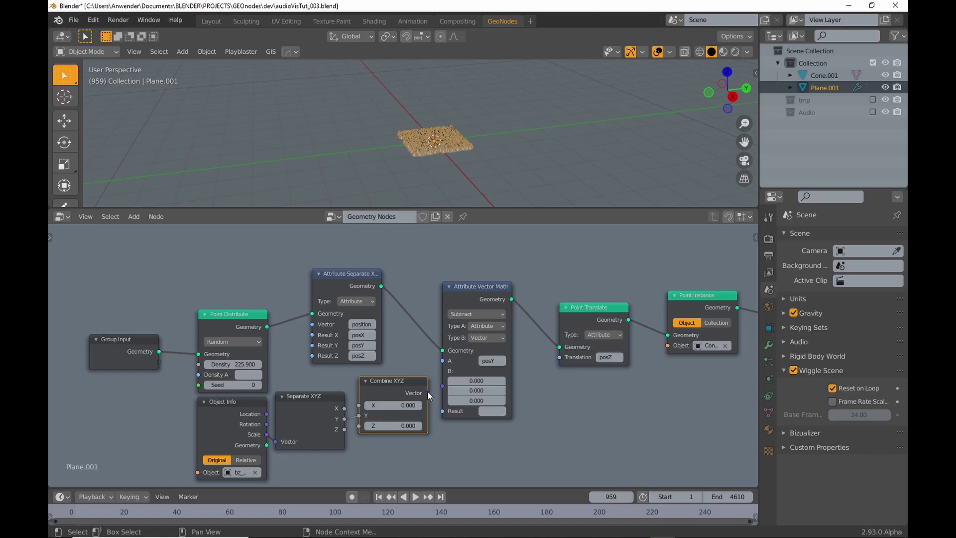
pyautogui.moveTo(427, 393); pyautogui.dragTo(450, 389)
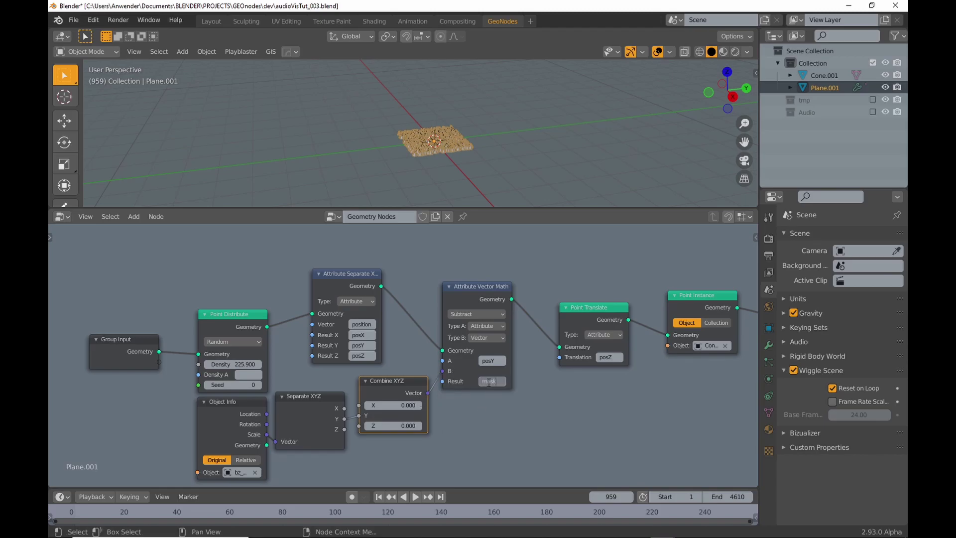
# Make room after Attribute Vector Math and insert an Attribute Color Ramp node between it and Point Translate
pyautogui.scroll(-3, 524, 357)
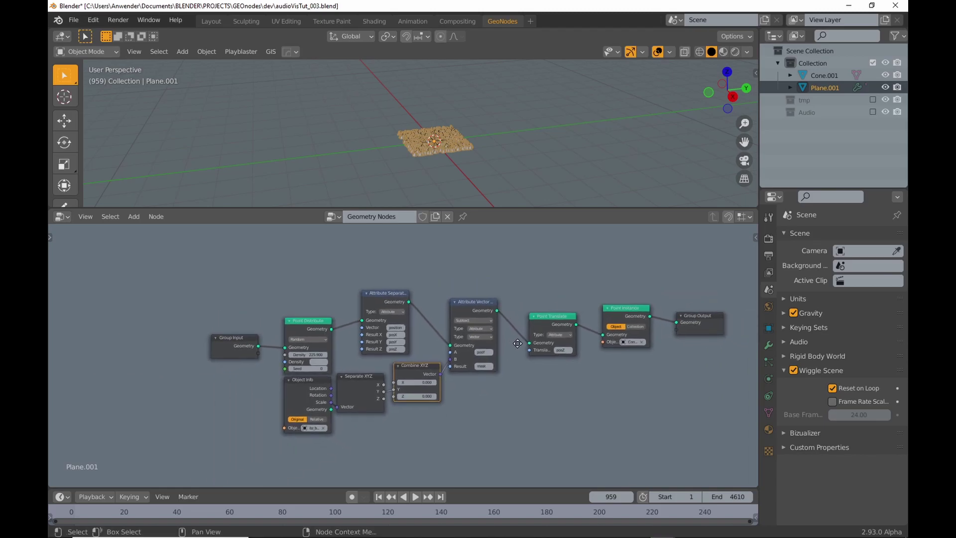
pyautogui.moveTo(511, 429); pyautogui.dragTo(244, 290)
pyautogui.moveTo(459, 299); pyautogui.dragTo(352, 307)
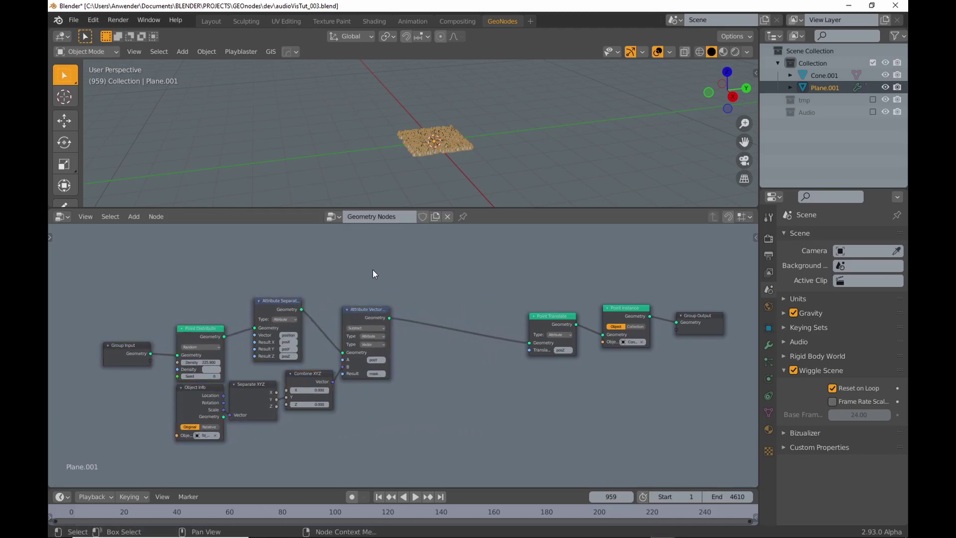
pyautogui.click(133, 217)
pyautogui.moveTo(147, 250)
pyautogui.click(224, 248)
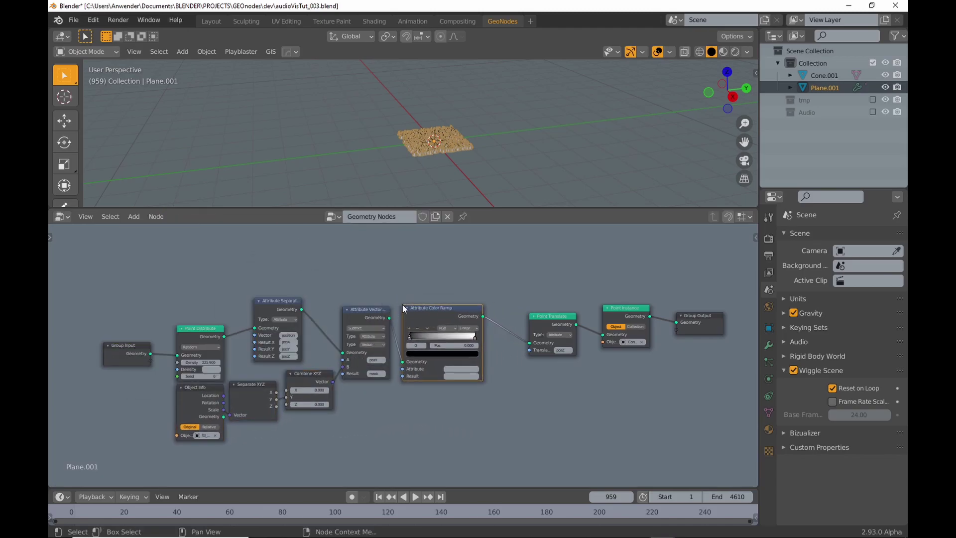
pyautogui.click(402, 304)
# Set both the Attribute and Result of the Attribute Color Ramp node to mask
pyautogui.scroll(2, 402, 343)
pyautogui.click(448, 373)
pyautogui.write('mask')
pyautogui.press('Tab')
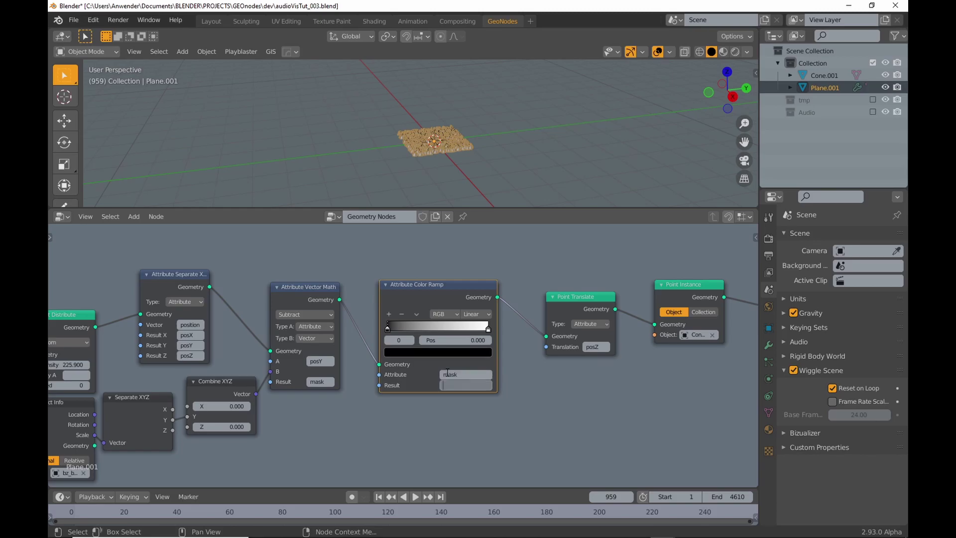
pyautogui.press('Return')
# Shift the output-side nodes away and insert an Attribute Mix node between Attribute Color Ramp and Point Translate
pyautogui.scroll(-4, 508, 340)
pyautogui.moveTo(508, 341); pyautogui.dragTo(397, 343, button='middle')
pyautogui.moveTo(665, 356); pyautogui.dragTo(449, 299)
pyautogui.moveTo(445, 307); pyautogui.dragTo(520, 306)
pyautogui.click(134, 217)
pyautogui.moveTo(148, 247)
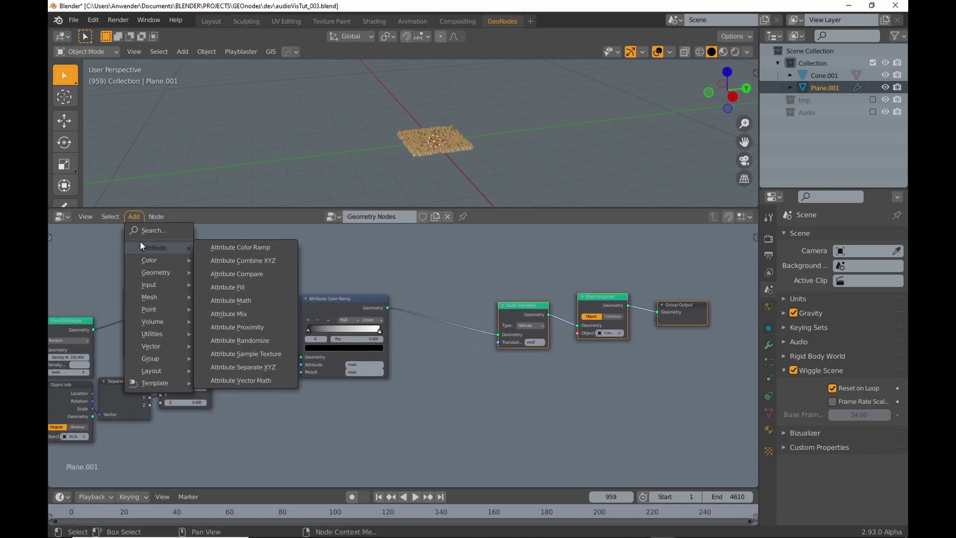
pyautogui.click(233, 314)
pyautogui.click(441, 319)
pyautogui.scroll(2, 396, 337)
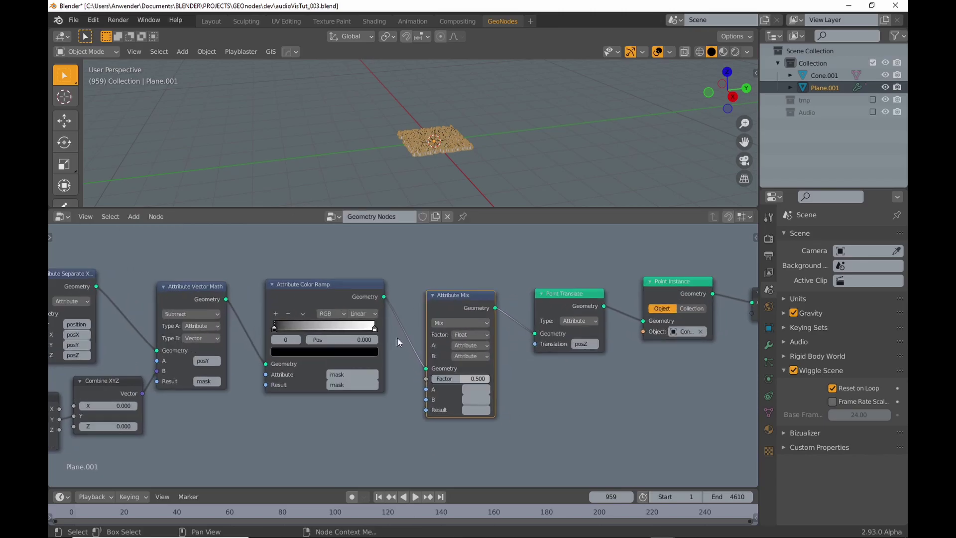
# Set the Attribute Mix factor type to Attribute, with Factor mask, A posZ and Result posZ
pyautogui.scroll(1, 423, 332)
pyautogui.click(497, 328)
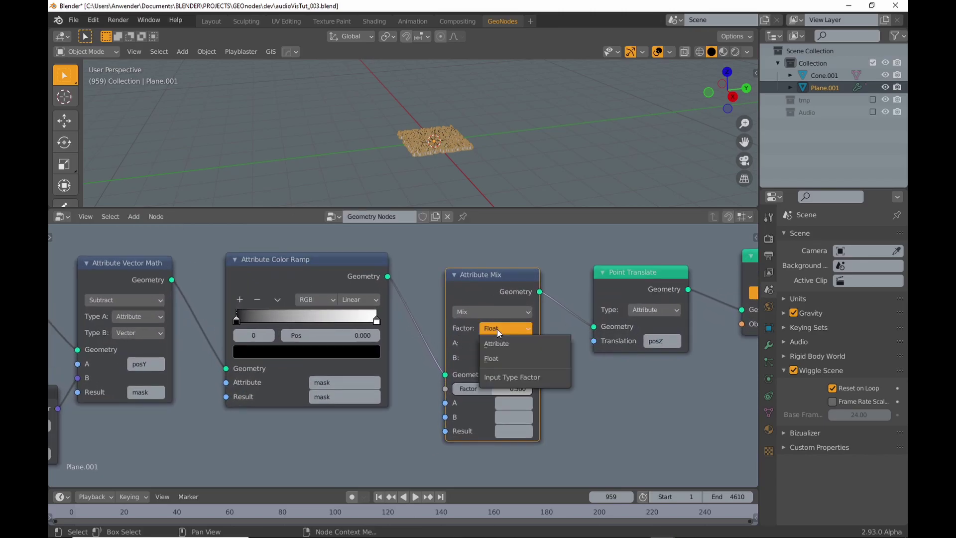
pyautogui.click(498, 344)
pyautogui.click(506, 387)
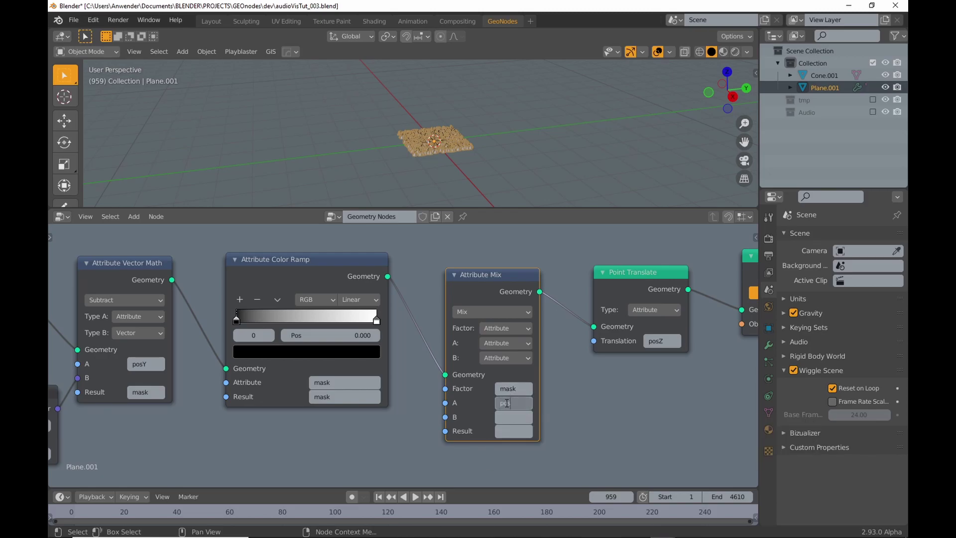
pyautogui.press('Tab')
pyautogui.press('Tab')
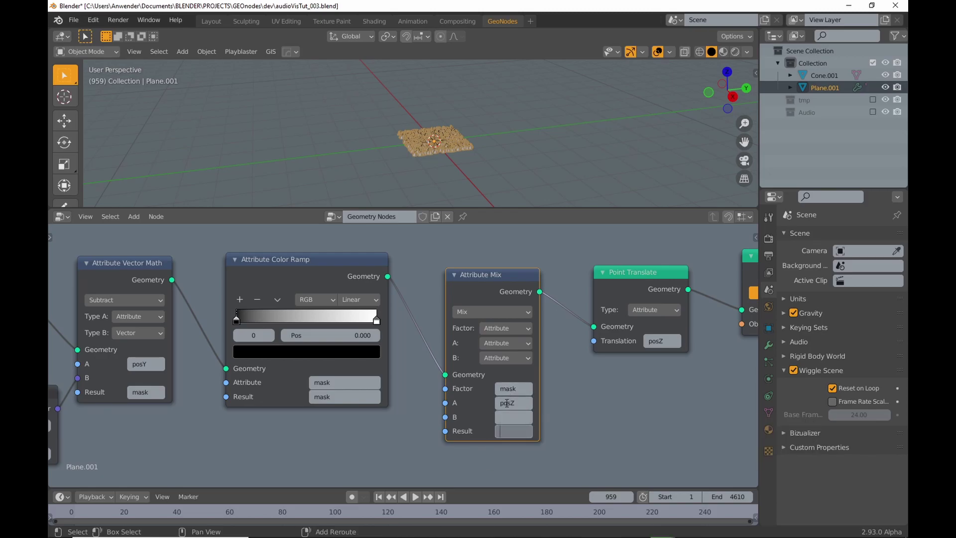
pyautogui.press('Return')
# Change the Attribute Mix node's B type to Vector and set its Z component to 1.300
pyautogui.click(505, 358)
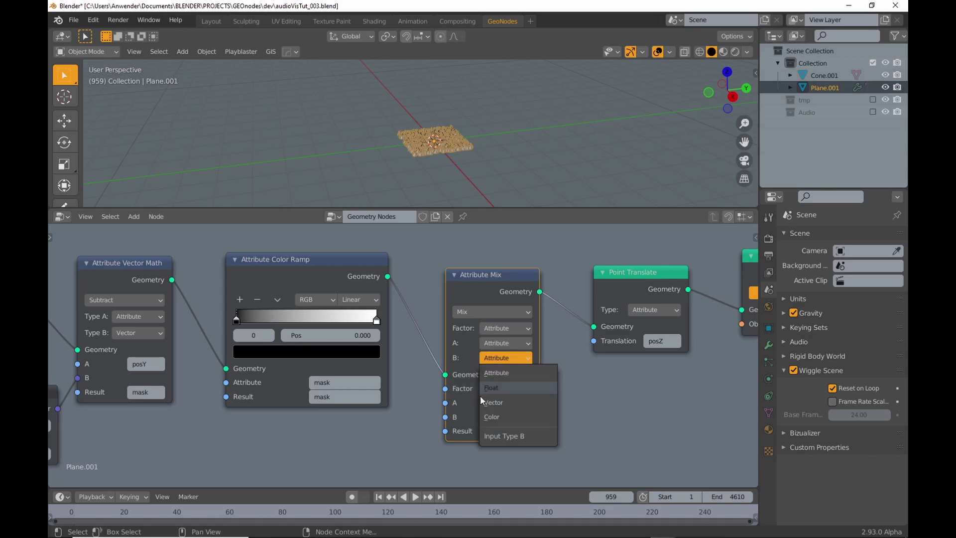
pyautogui.click(498, 392)
pyautogui.scroll(-2, 437, 373)
pyautogui.moveTo(437, 374); pyautogui.dragTo(423, 360, button='middle')
pyautogui.moveTo(460, 418); pyautogui.dragTo(488, 418)
# Flip the Attribute Color Ramp and move its white stop to position 0.267 while checking the cones in animation playback
pyautogui.moveTo(557, 123); pyautogui.dragTo(483, 142, button='middle')
pyautogui.press('space')
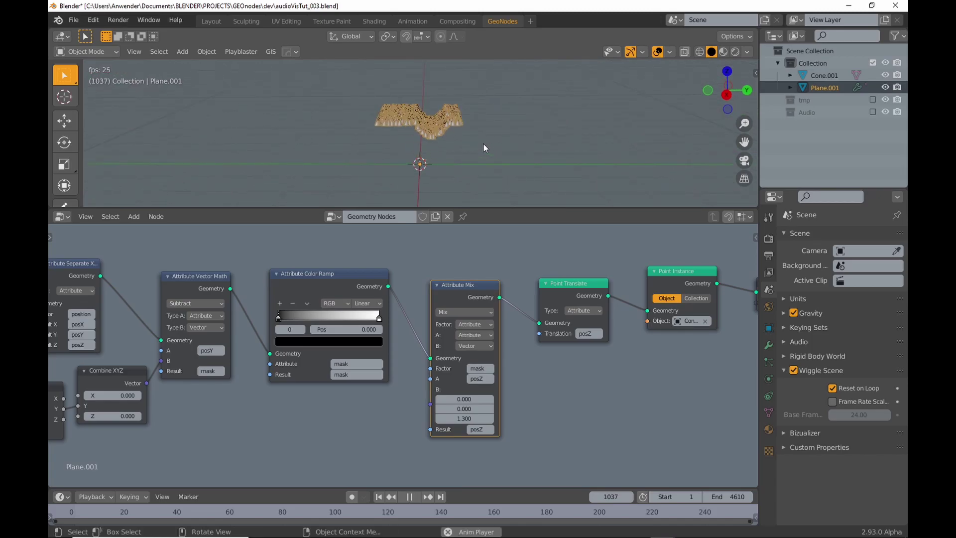
pyautogui.moveTo(386, 314); pyautogui.dragTo(305, 317)
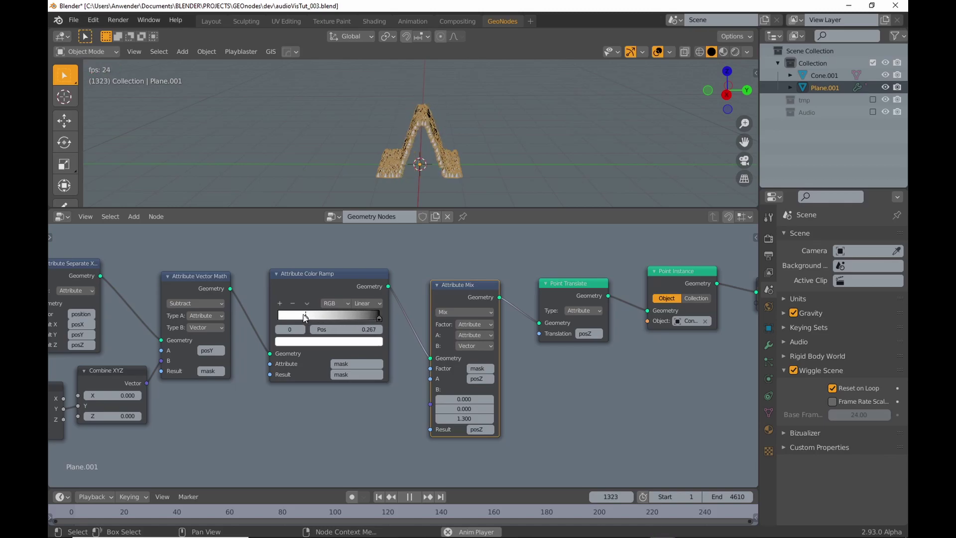
pyautogui.click(495, 170)
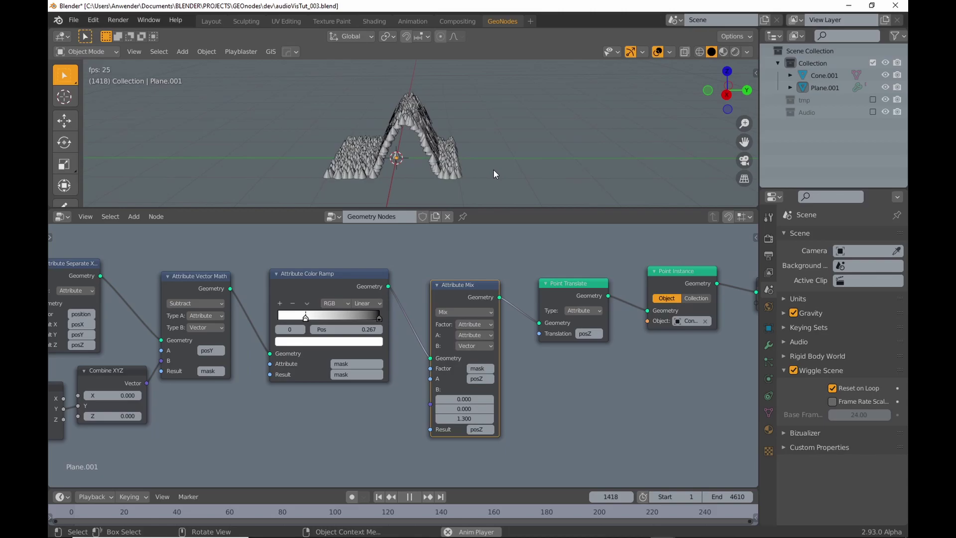
pyautogui.moveTo(494, 169)
pyautogui.mouseDown(button='middle')
pyautogui.moveTo(522, 156)
pyautogui.moveTo(495, 167)
pyautogui.mouseUp(button='middle')
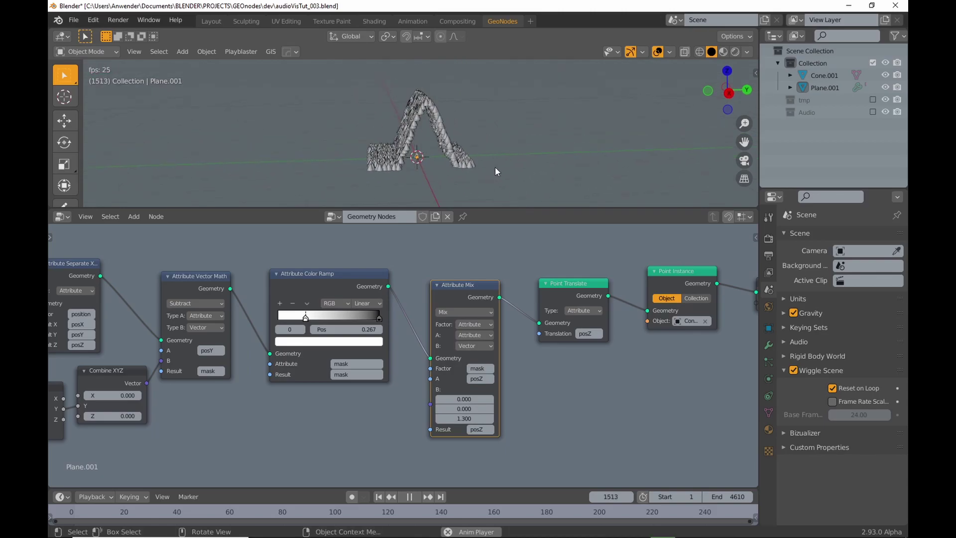
pyautogui.press('space')
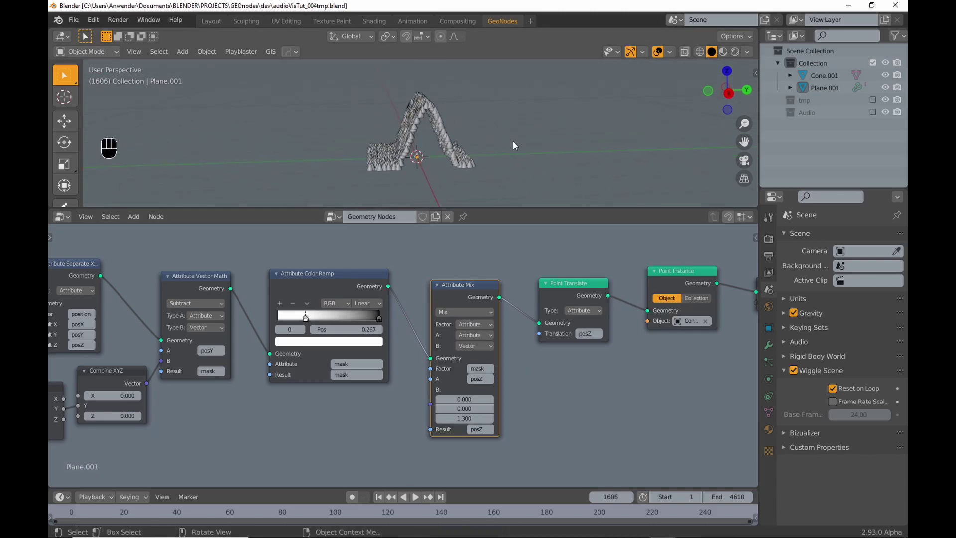
# Add a UV sphere to the scene and hide Plane.001 in the viewport
pyautogui.hotkey('shift', 'a')
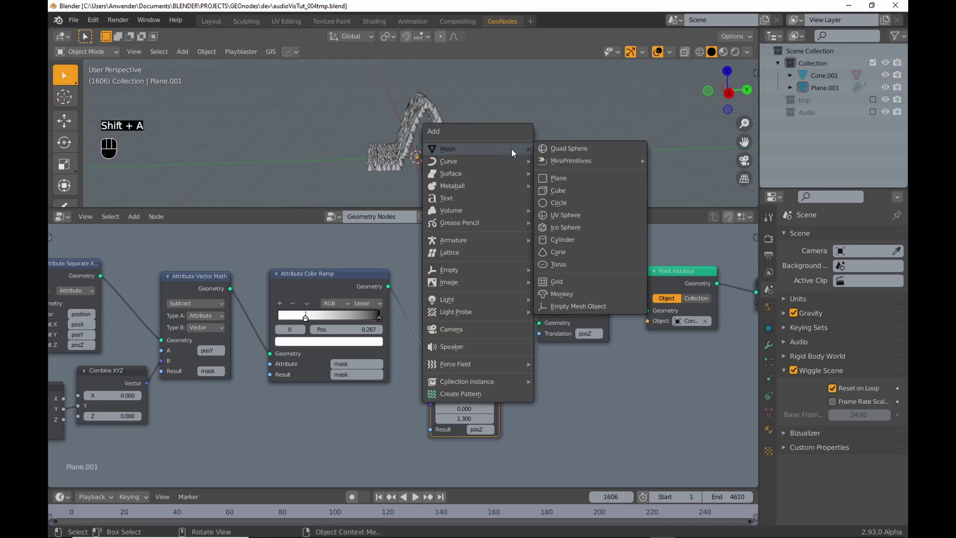
pyautogui.click(587, 215)
pyautogui.click(885, 87)
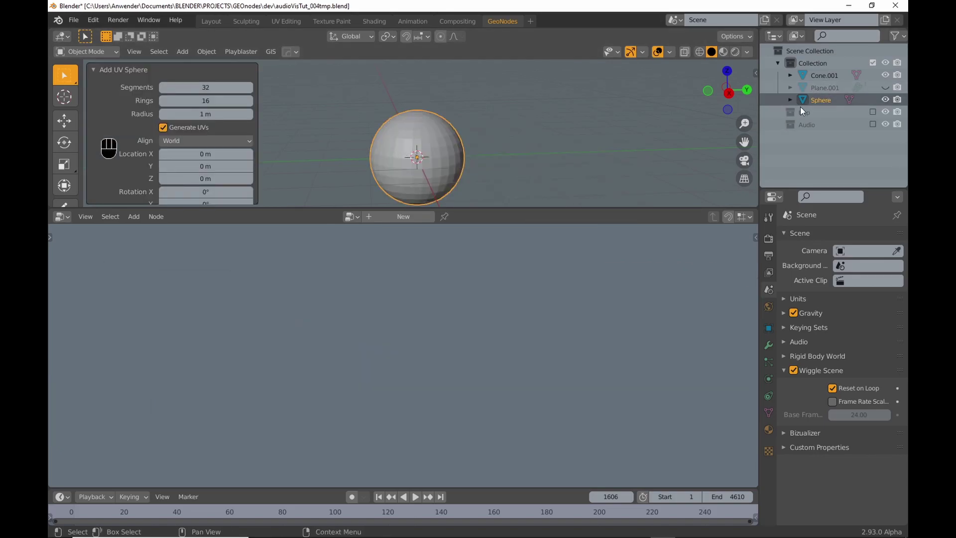
# Assign the existing Geometry Nodes tree to the sphere
pyautogui.click(404, 216)
pyautogui.click(330, 219)
pyautogui.click(368, 247)
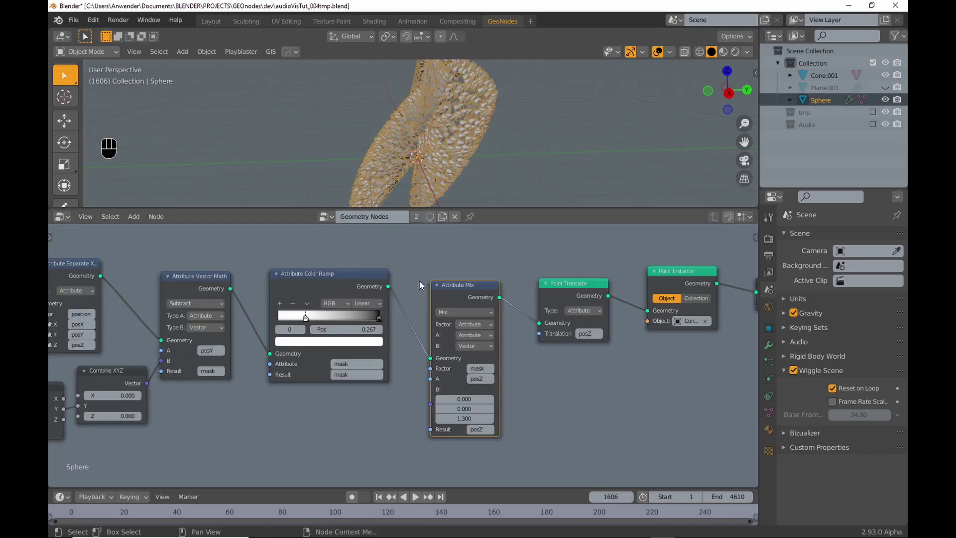
# Briefly play back the animation to examine how the cones are displaced on the sphere
pyautogui.scroll(-2, 448, 280)
pyautogui.moveTo(473, 279); pyautogui.dragTo(494, 282, button='middle')
pyautogui.moveTo(459, 141)
pyautogui.mouseDown(button='middle')
pyautogui.moveTo(489, 137)
pyautogui.moveTo(545, 166)
pyautogui.moveTo(467, 143)
pyautogui.mouseUp(button='middle')
pyautogui.press('space')
pyautogui.press('space')
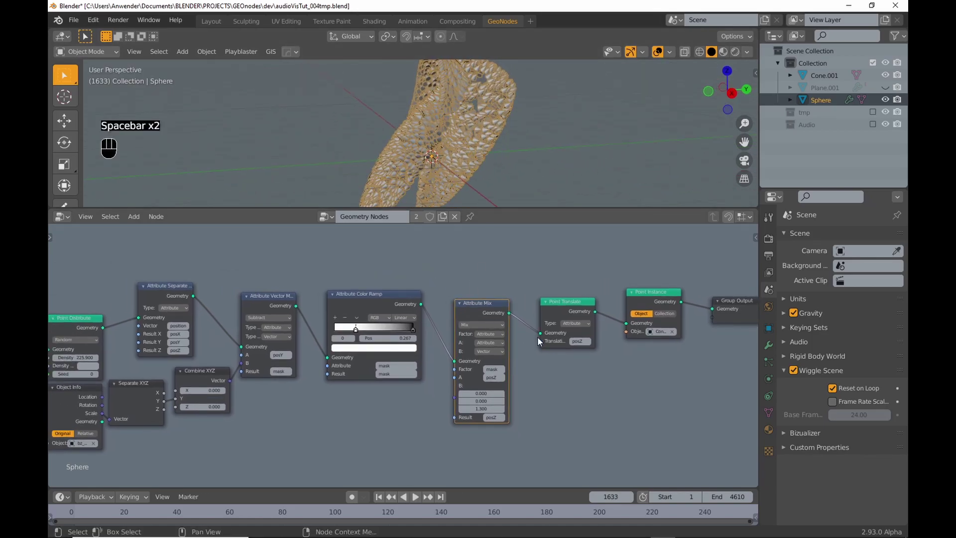
# Delete the Point Translate node while keeping Attribute Mix linked directly to Point Instance
pyautogui.moveTo(535, 339); pyautogui.dragTo(544, 325, button='middle')
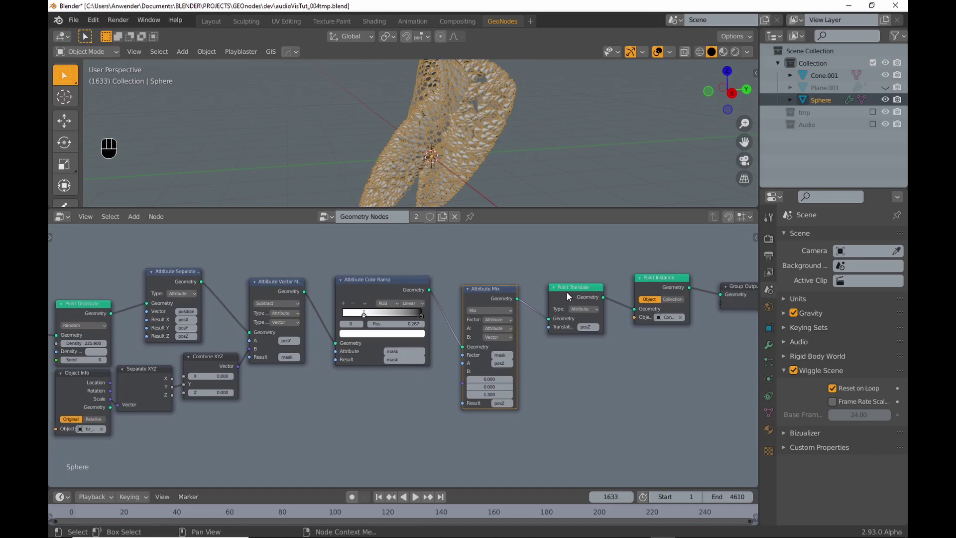
pyautogui.keyDown('alt'); pyautogui.moveTo(566, 292); pyautogui.dragTo(576, 351); pyautogui.keyUp('alt')
pyautogui.press('Delete')
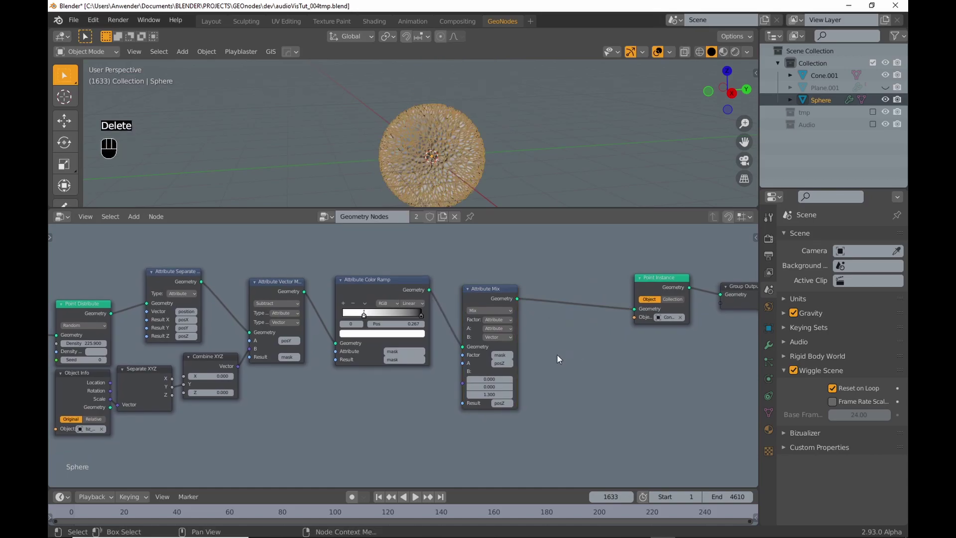
# Set the Attribute Mix node's A and Result attributes to position and its B vector to 0.200, 0.100, 0.000
pyautogui.scroll(2, 559, 351)
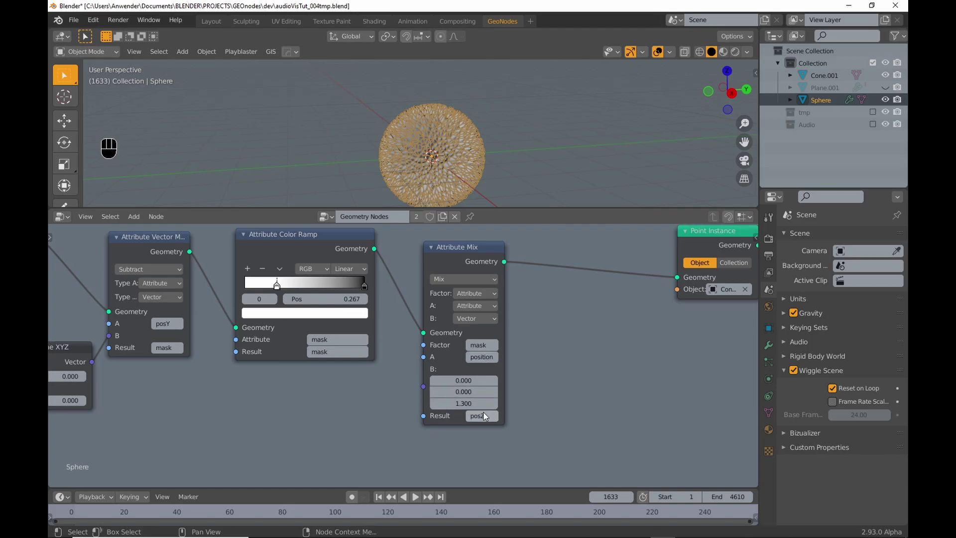
pyautogui.press('space')
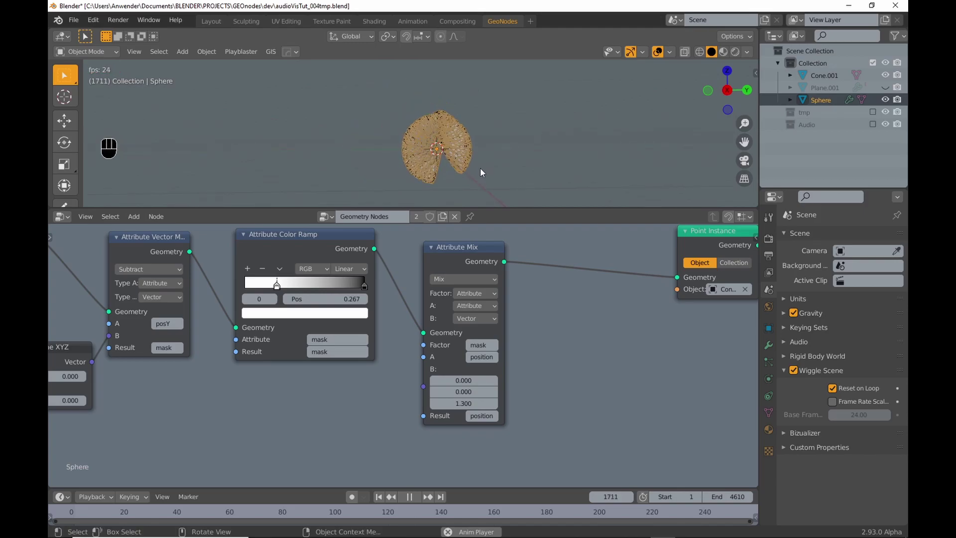
pyautogui.press('space')
pyautogui.moveTo(455, 402)
pyautogui.mouseDown()
pyautogui.moveTo(418, 402)
pyautogui.moveTo(478, 391)
pyautogui.moveTo(459, 392)
pyautogui.mouseUp()
pyautogui.moveTo(457, 380)
pyautogui.mouseDown()
pyautogui.moveTo(434, 381)
pyautogui.moveTo(460, 380)
pyautogui.mouseUp()
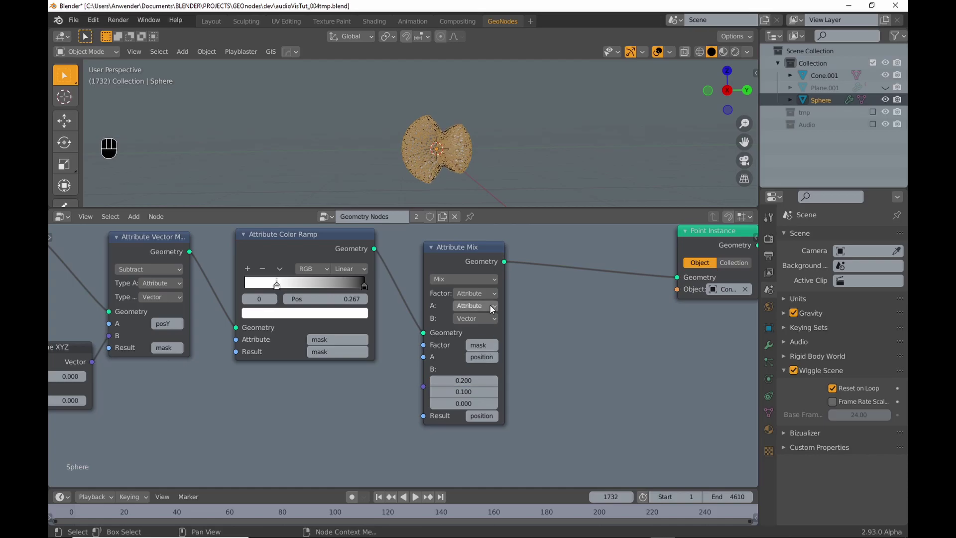
# Make room before Attribute Mix and insert an Attribute Vector Math node between Attribute Color Ramp and Attribute Mix
pyautogui.moveTo(467, 251); pyautogui.dragTo(596, 246)
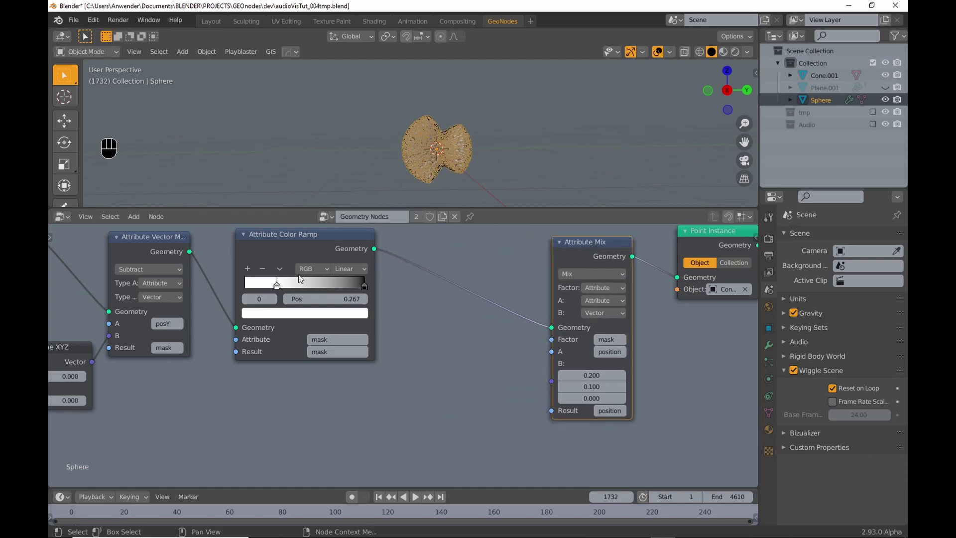
pyautogui.click(133, 216)
pyautogui.moveTo(141, 247)
pyautogui.click(265, 379)
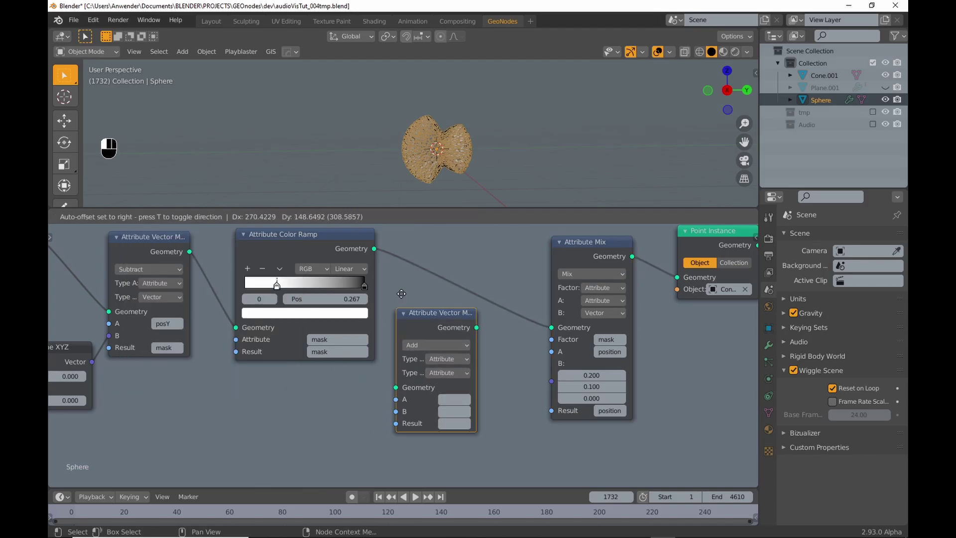
pyautogui.click(402, 235)
# Set the new Attribute Vector Math node's A and Result attributes to normal and its operation to Scale
pyautogui.moveTo(411, 279); pyautogui.dragTo(379, 295, button='middle')
pyautogui.scroll(1, 379, 294)
pyautogui.click(450, 358)
pyautogui.write('n')
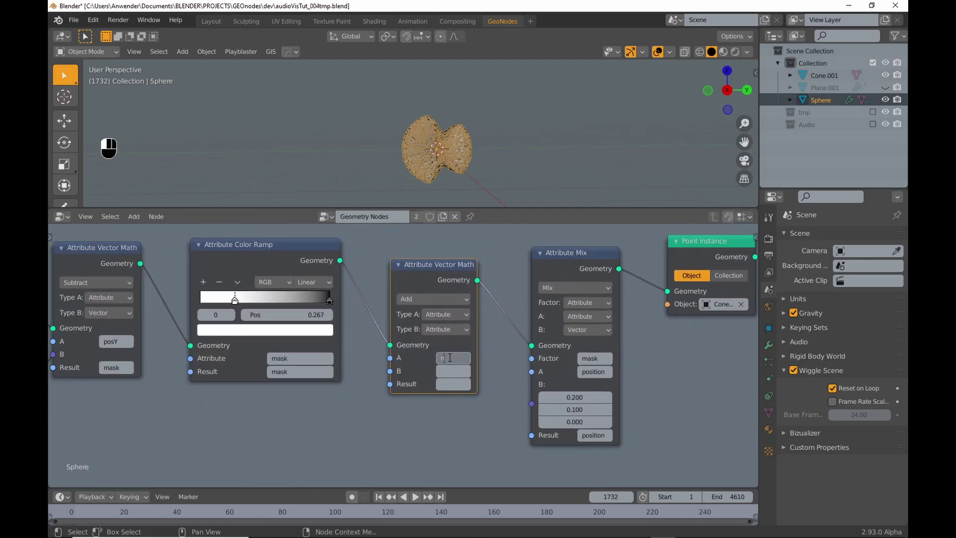
pyautogui.press('Tab')
pyautogui.press('Tab')
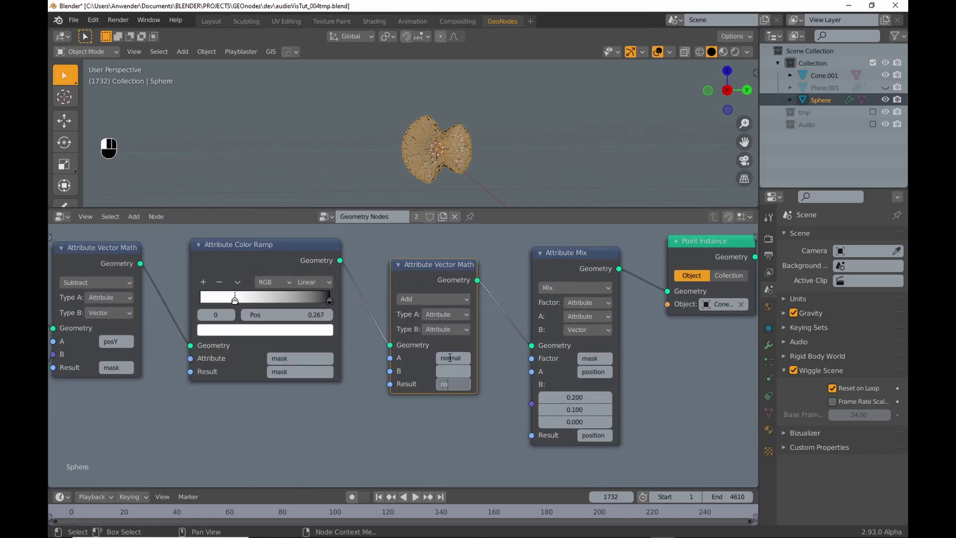
pyautogui.write('normal')
pyautogui.press('Return')
pyautogui.click(435, 298)
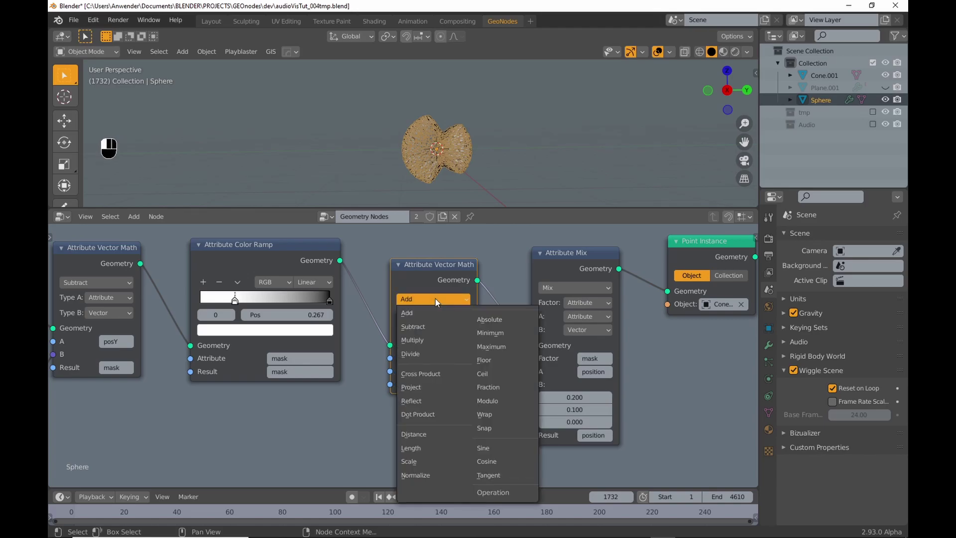
pyautogui.click(431, 461)
# Switch input B of the Attribute Mix node to Attribute and set it to normal
pyautogui.moveTo(495, 351); pyautogui.dragTo(407, 346, button='middle')
pyautogui.click(485, 329)
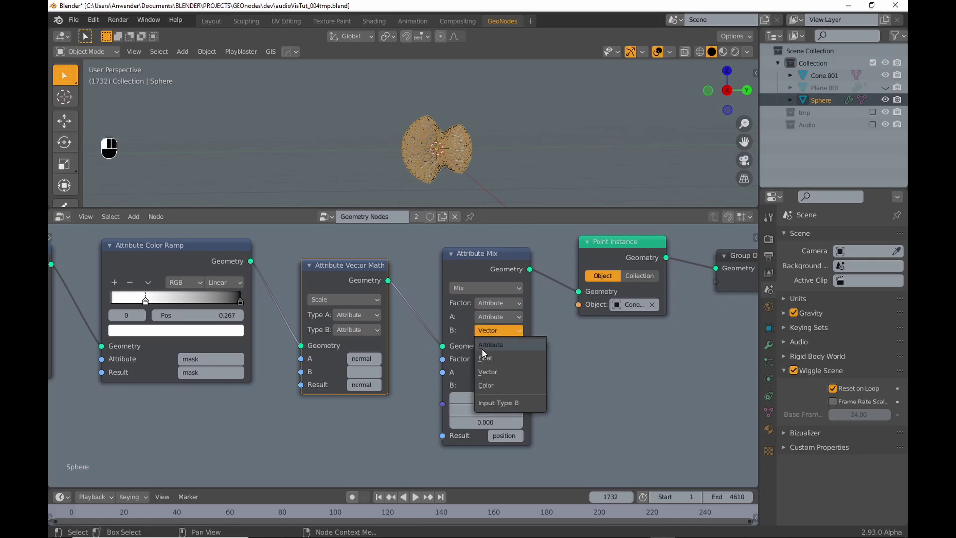
pyautogui.click(482, 348)
pyautogui.click(503, 386)
pyautogui.write('normal')
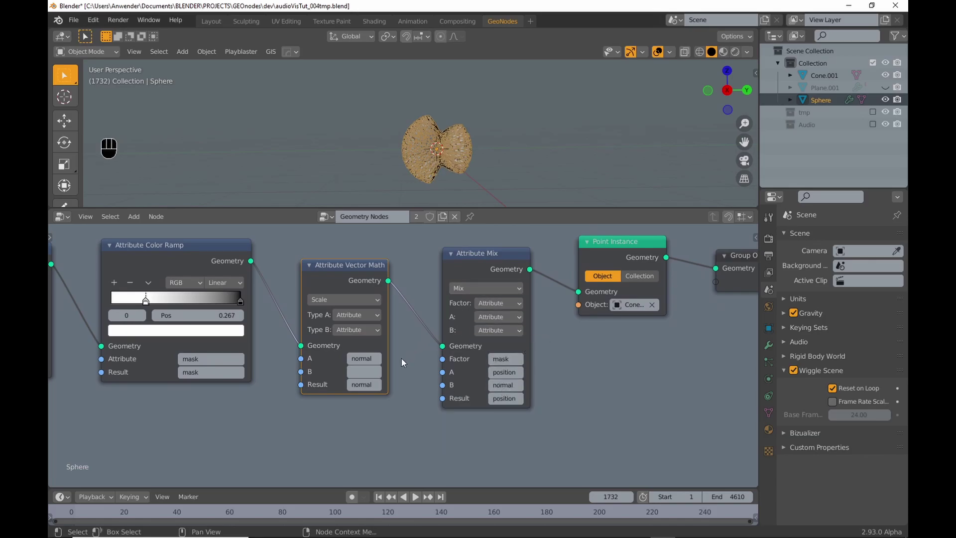
# Switch Type B of the Scale vector math node to Float and set B to 2.400
pyautogui.click(369, 331)
pyautogui.click(354, 348)
pyautogui.moveTo(349, 371); pyautogui.dragTo(373, 372)
# Play back the animation from different angles, with the sphere deselected, to examine how the cones move along the normals
pyautogui.press('space')
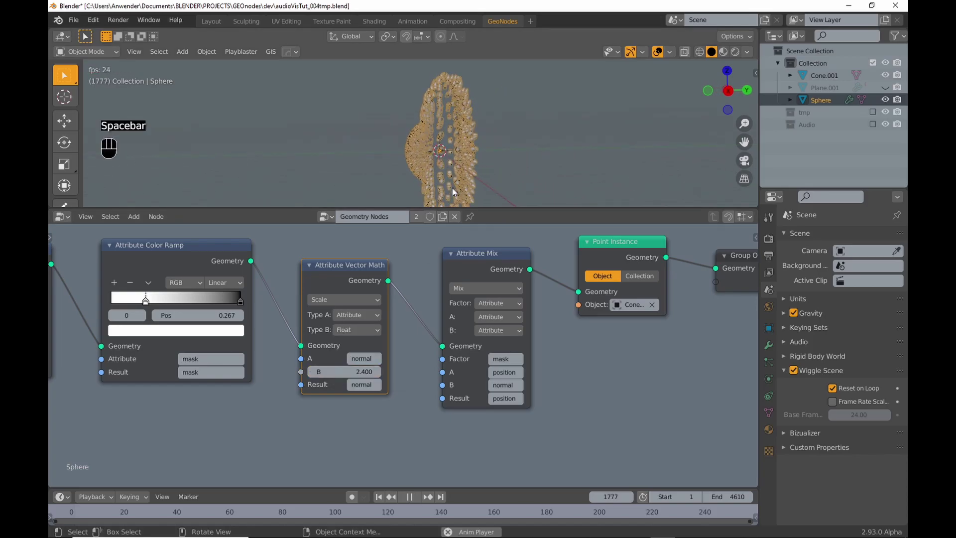
pyautogui.press('space')
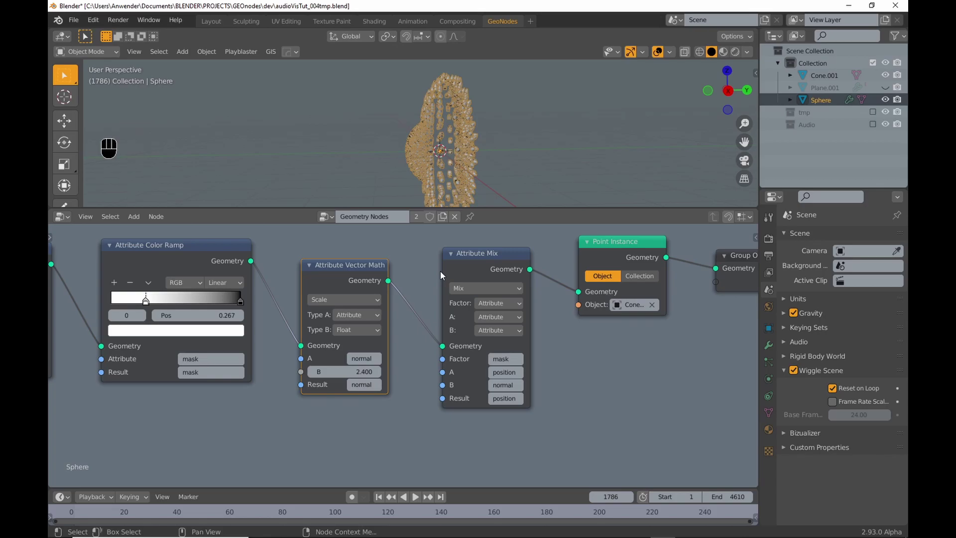
pyautogui.scroll(-1, 440, 271)
pyautogui.moveTo(441, 157); pyautogui.dragTo(477, 165, button='middle')
pyautogui.press('space')
pyautogui.click(556, 154)
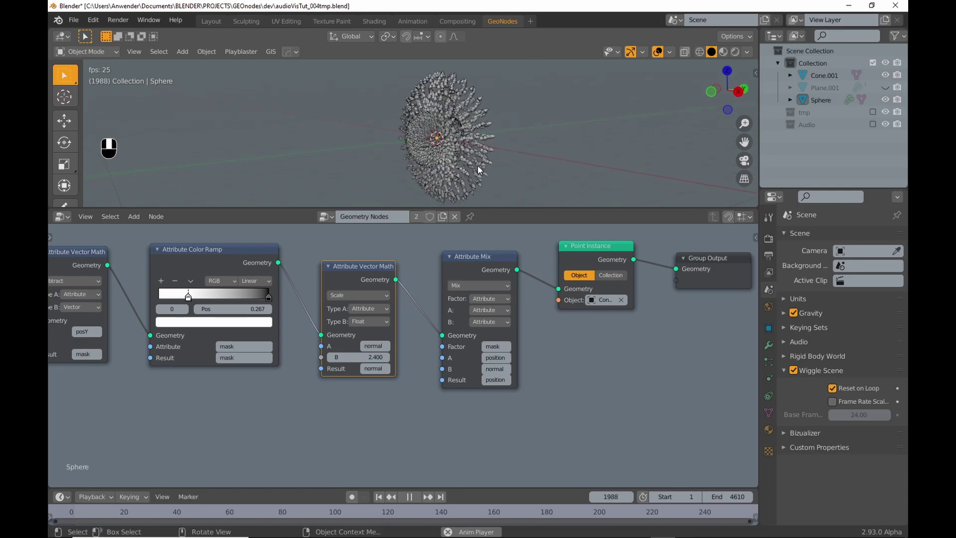
pyautogui.press('space')
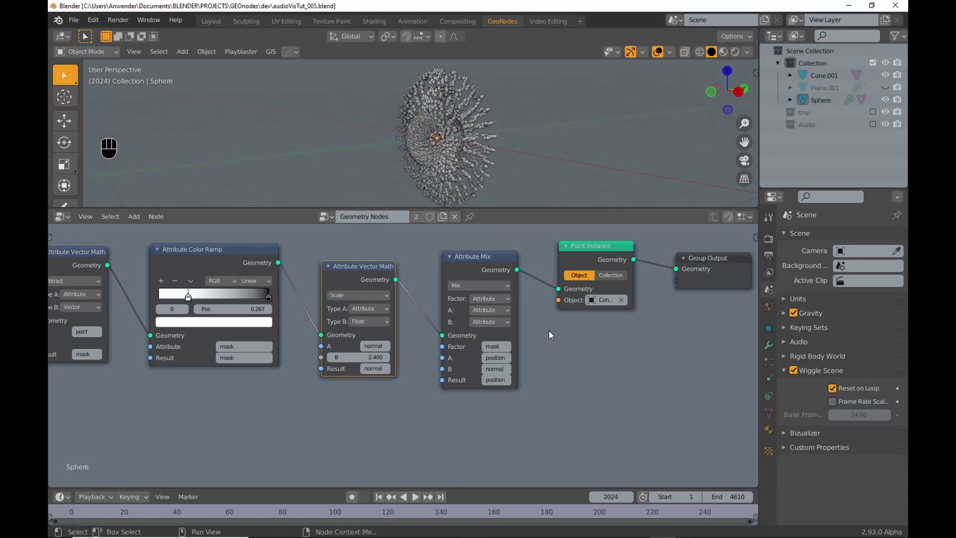
# Shift the downstream nodes aside, then duplicate Attribute Color Ramp and insert the copy before the Scale vector math node
pyautogui.scroll(-4, 549, 330)
pyautogui.moveTo(550, 331); pyautogui.dragTo(462, 338, button='middle')
pyautogui.moveTo(653, 380); pyautogui.dragTo(333, 284)
pyautogui.moveTo(333, 292); pyautogui.dragTo(448, 284)
pyautogui.click(226, 281)
pyautogui.hotkey('shift', 'd')
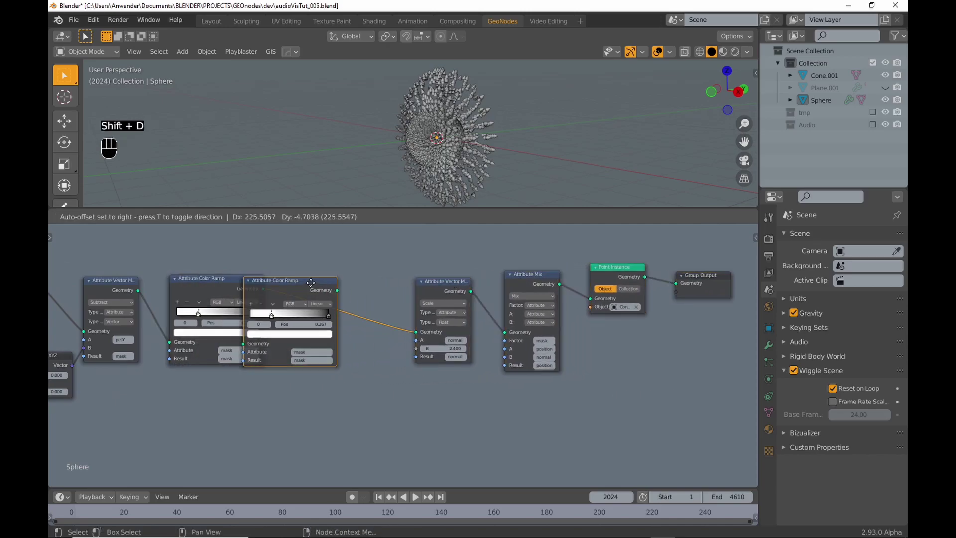
pyautogui.click(388, 371)
# Reset the duplicated color ramp to a black-to-white gradient and set its Result attribute to maskScale
pyautogui.scroll(4, 388, 372)
pyautogui.moveTo(388, 372); pyautogui.dragTo(425, 399, button='middle')
pyautogui.click(338, 304)
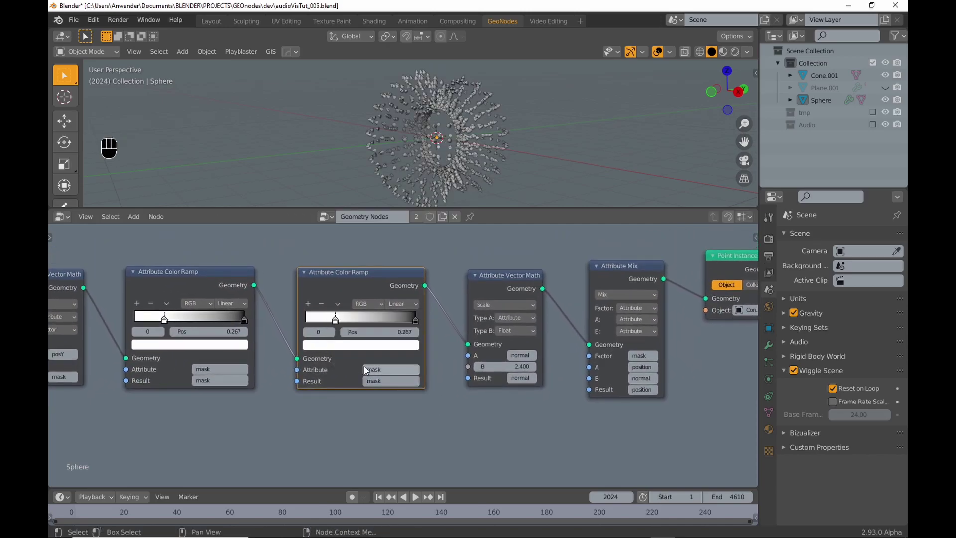
pyautogui.click(338, 304)
pyautogui.click(357, 358)
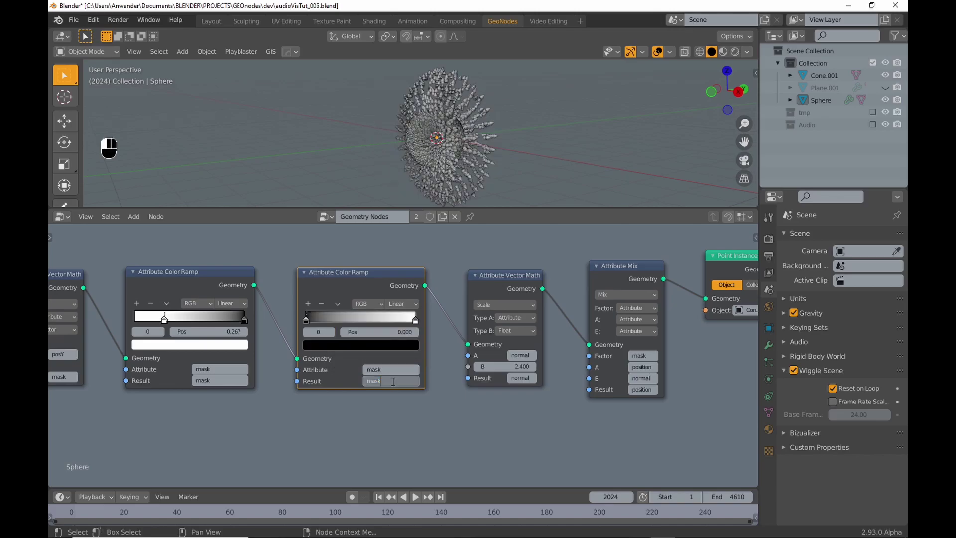
pyautogui.write('5')
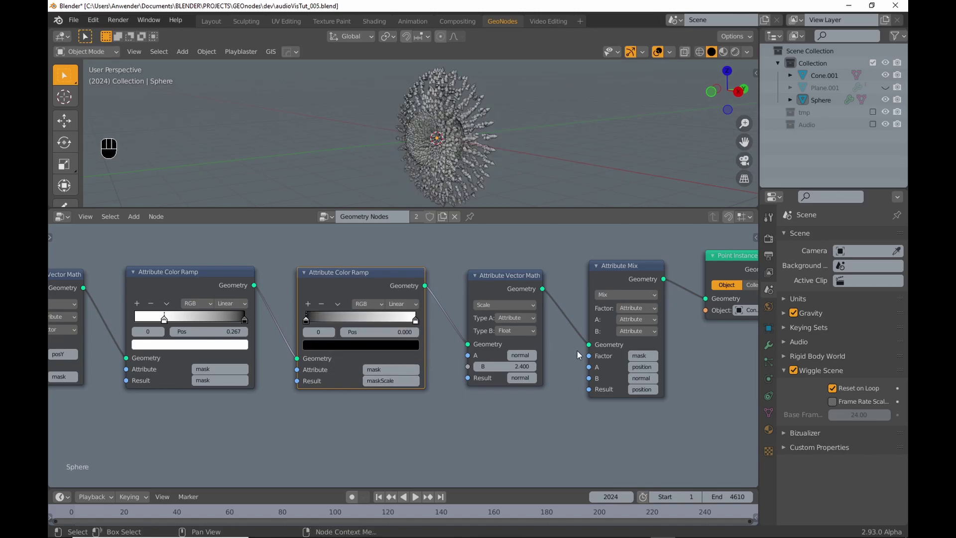
# Shift the downstream nodes aside, then duplicate Attribute Mix and insert the copy between the second color ramp and the vector math node
pyautogui.scroll(-3, 578, 351)
pyautogui.moveTo(577, 351); pyautogui.dragTo(405, 354, button='middle')
pyautogui.moveTo(706, 376); pyautogui.dragTo(330, 280)
pyautogui.moveTo(344, 295); pyautogui.dragTo(428, 292)
pyautogui.click(534, 283)
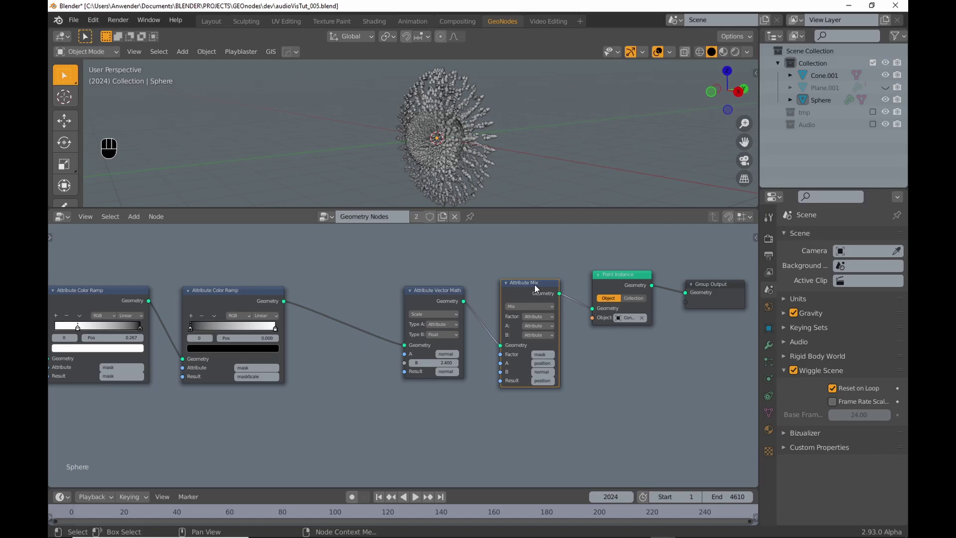
pyautogui.hotkey('shift', 'd')
pyautogui.click(346, 283)
# Set the duplicated Attribute Mix to Add, with Factor maskScale and both A and Result set to scale
pyautogui.scroll(4, 346, 303)
pyautogui.moveTo(319, 331); pyautogui.dragTo(409, 327, button='middle')
pyautogui.click(455, 293)
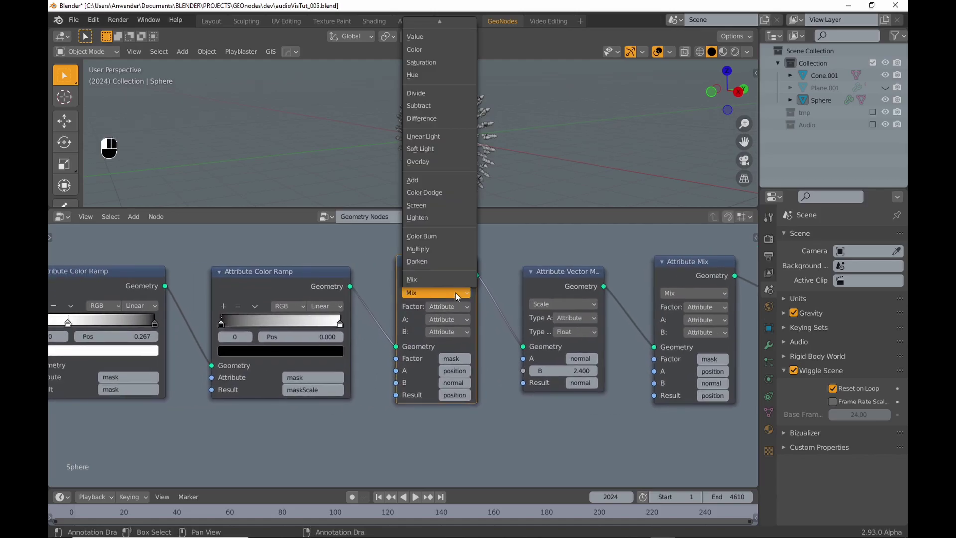
pyautogui.click(425, 181)
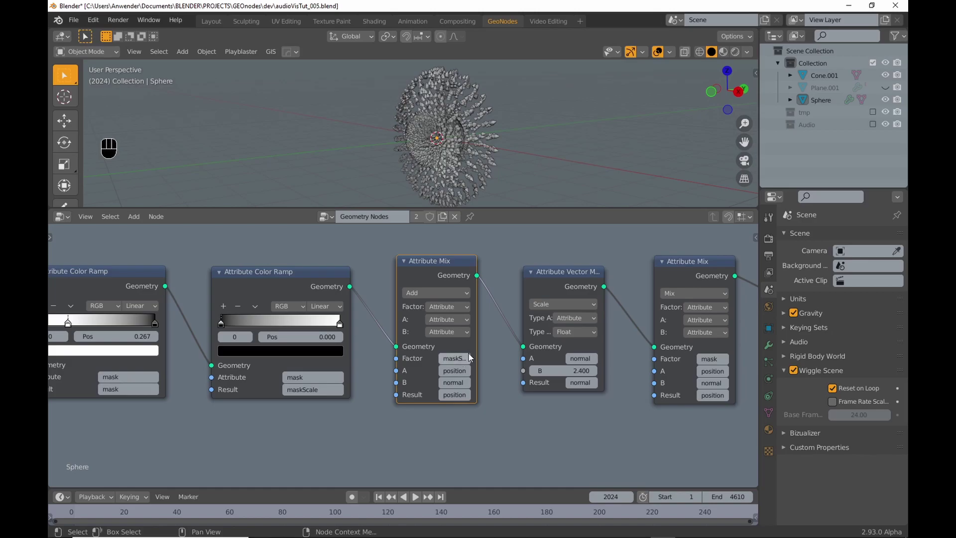
pyautogui.moveTo(476, 358); pyautogui.dragTo(496, 359)
pyautogui.doubleClick(487, 371)
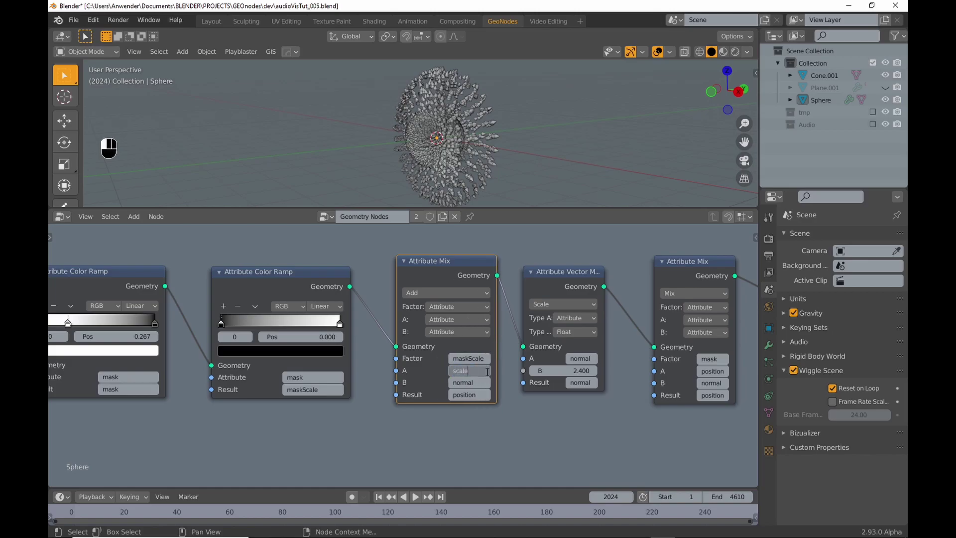
pyautogui.press('Return')
pyautogui.doubleClick(478, 395)
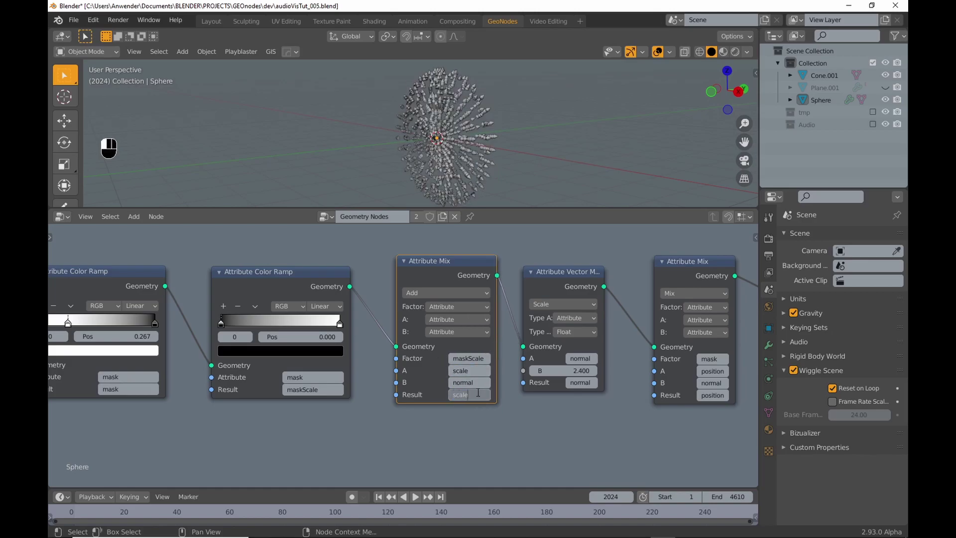
pyautogui.press('Return')
# Switch input B of the scale Attribute Mix to Vector and set all three components to 1.000
pyautogui.click(462, 332)
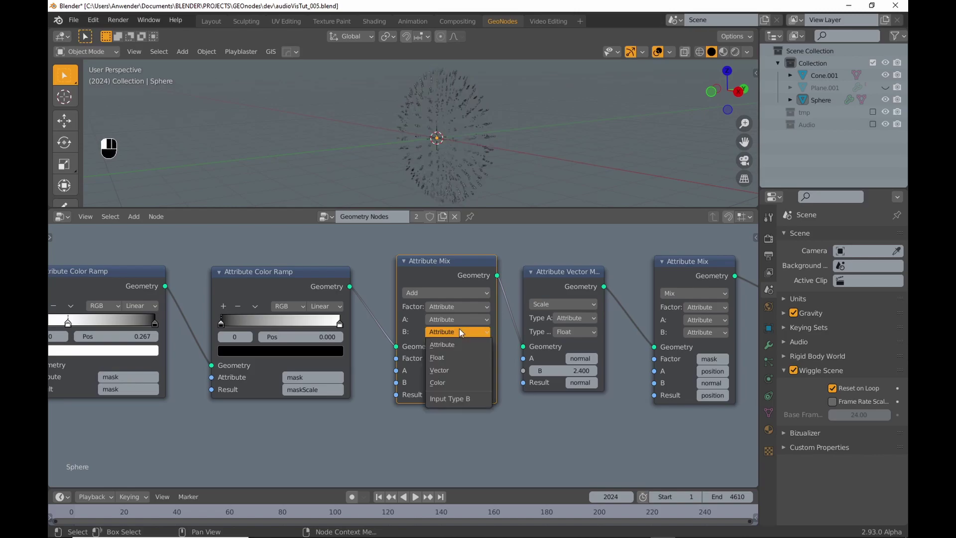
pyautogui.click(455, 370)
pyautogui.moveTo(449, 392); pyautogui.dragTo(449, 417)
pyautogui.write('1')
pyautogui.press('Return')
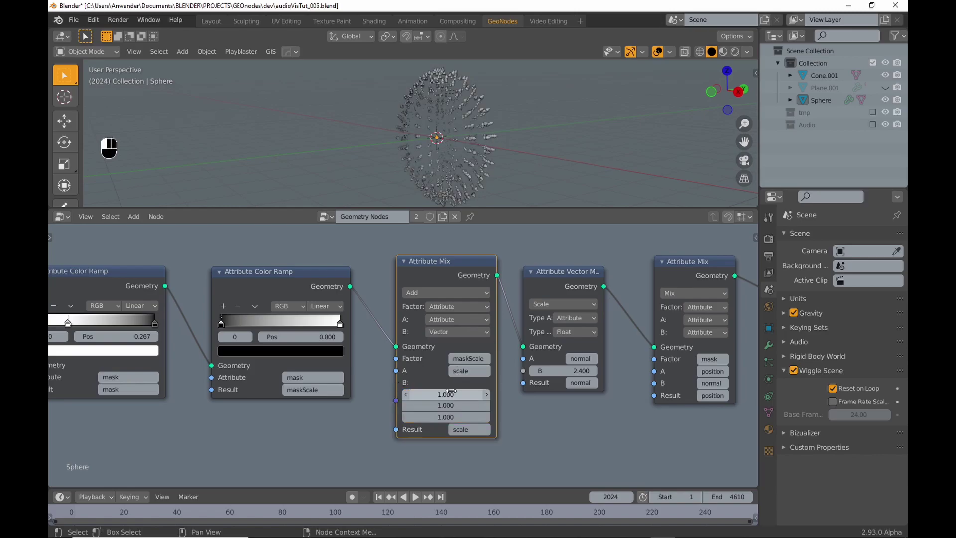
# Increase all three B components of the scale Attribute Mix to 3.600 and view the enlarged cones
pyautogui.moveTo(428, 342); pyautogui.dragTo(429, 327, button='middle')
pyautogui.moveTo(435, 380); pyautogui.dragTo(548, 402)
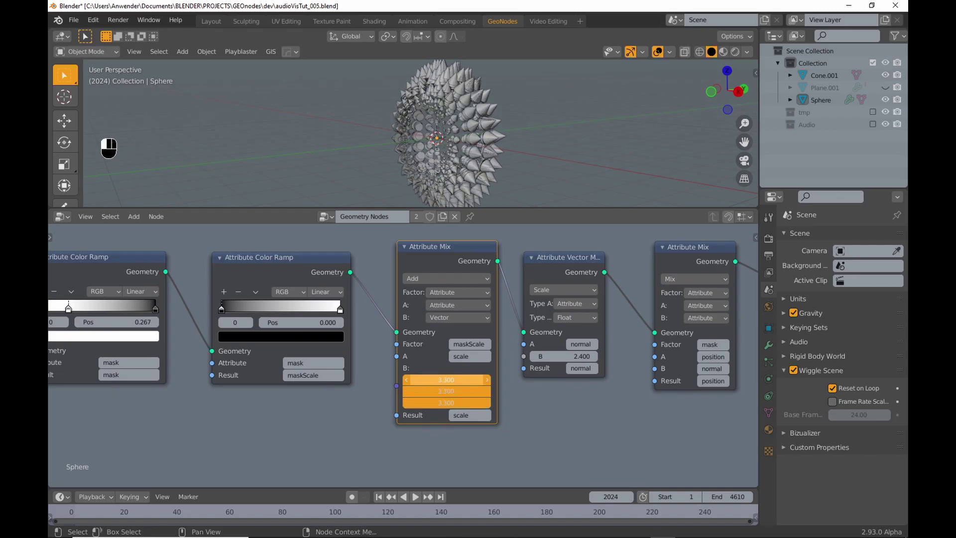
pyautogui.moveTo(478, 403); pyautogui.dragTo(482, 403)
pyautogui.scroll(-1, 410, 171)
pyautogui.keyDown('shift'); pyautogui.moveTo(406, 169); pyautogui.dragTo(447, 160, button='middle'); pyautogui.keyUp('shift')
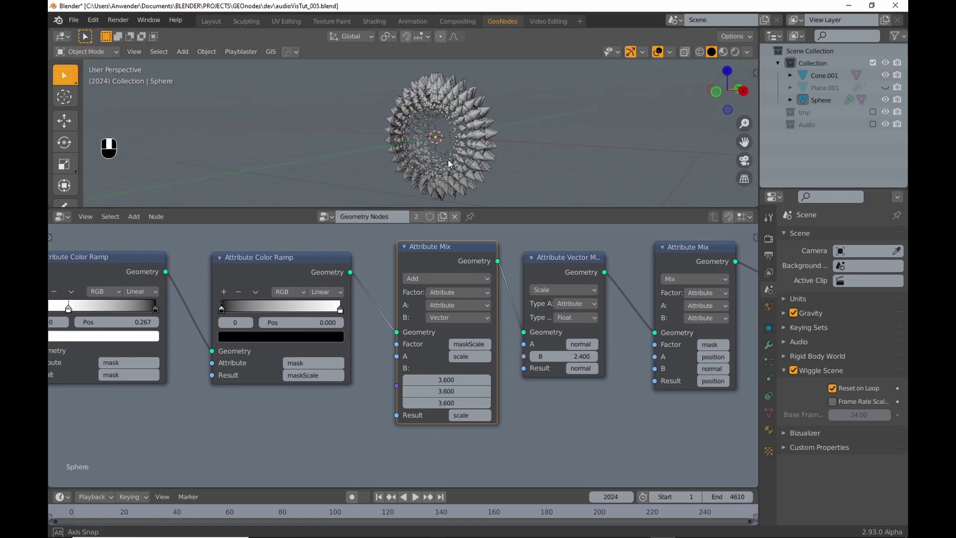
# Lighten the black stop of the maskScale color ramp to a gray with value 0.288
pyautogui.moveTo(222, 309)
pyautogui.mouseDown()
pyautogui.moveTo(264, 309)
pyautogui.moveTo(224, 309)
pyautogui.mouseUp()
pyautogui.moveTo(340, 309)
pyautogui.mouseDown()
pyautogui.moveTo(281, 309)
pyautogui.moveTo(344, 309)
pyautogui.mouseUp()
pyautogui.click(224, 307)
pyautogui.click(223, 310)
pyautogui.click(259, 338)
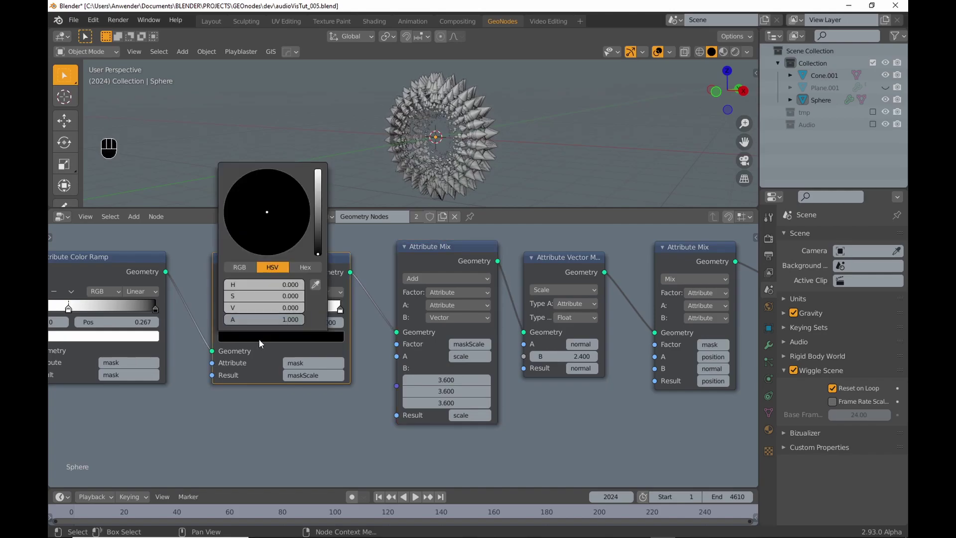
pyautogui.moveTo(318, 253); pyautogui.dragTo(317, 206)
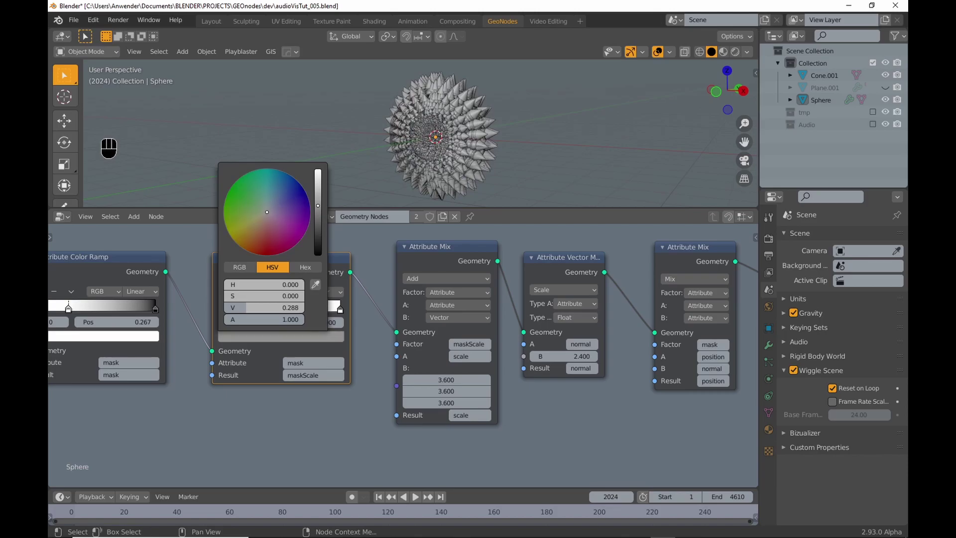
# Move the ramp's gray stop to about the middle, set the scale mix's B components to 2.200, and start playback
pyautogui.moveTo(224, 310); pyautogui.dragTo(347, 311)
pyautogui.moveTo(438, 379); pyautogui.dragTo(375, 402)
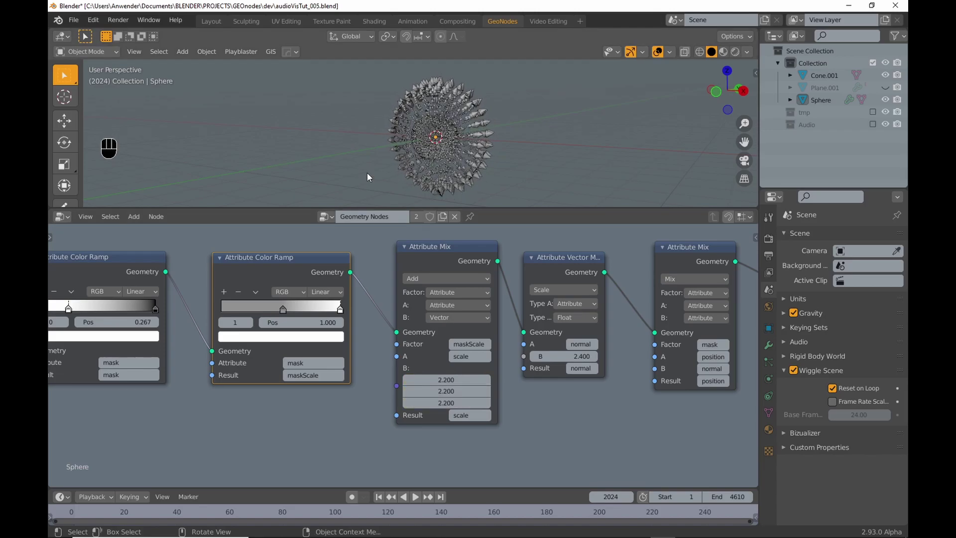
pyautogui.press('space')
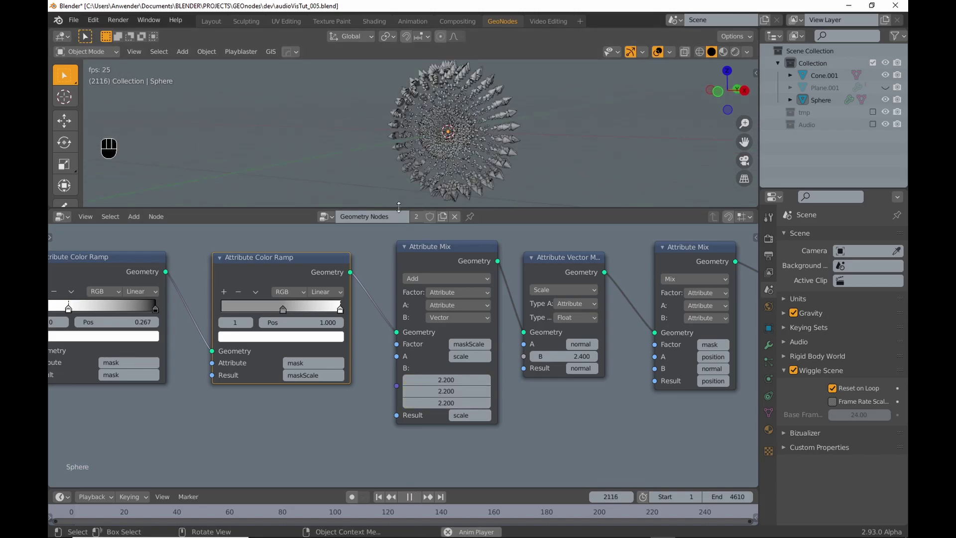
# Enlarge the 3D viewport and swap the maskScale ramp's stops, with white at the start and gray at about 0.962
pyautogui.moveTo(398, 206); pyautogui.dragTo(401, 260)
pyautogui.moveTo(340, 335); pyautogui.dragTo(209, 337)
pyautogui.moveTo(283, 336); pyautogui.dragTo(340, 335)
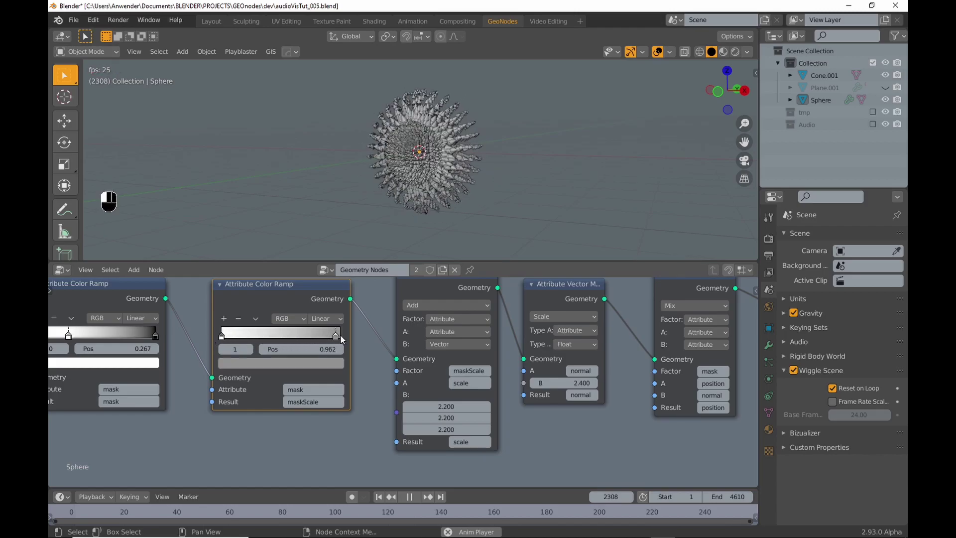
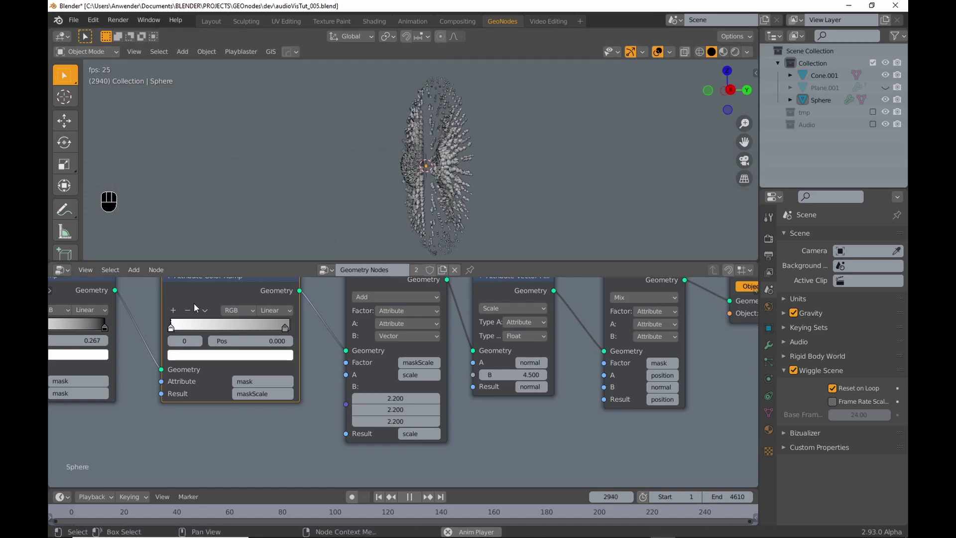
# Move the white stop of the first color ramp to position 0.000 while the animation plays, then stop playback
pyautogui.scroll(-2, 193, 303)
pyautogui.moveTo(174, 313); pyautogui.dragTo(295, 316, button='middle')
pyautogui.moveTo(192, 337); pyautogui.dragTo(152, 334)
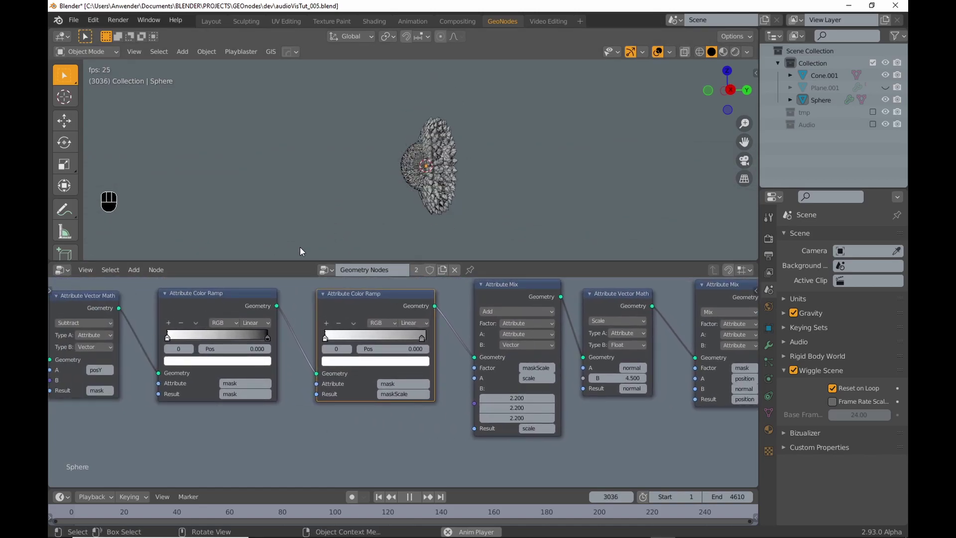
pyautogui.moveTo(268, 337); pyautogui.dragTo(284, 324)
pyautogui.moveTo(391, 239); pyautogui.dragTo(448, 229, button='middle')
pyautogui.press('space')
pyautogui.scroll(-3, 438, 351)
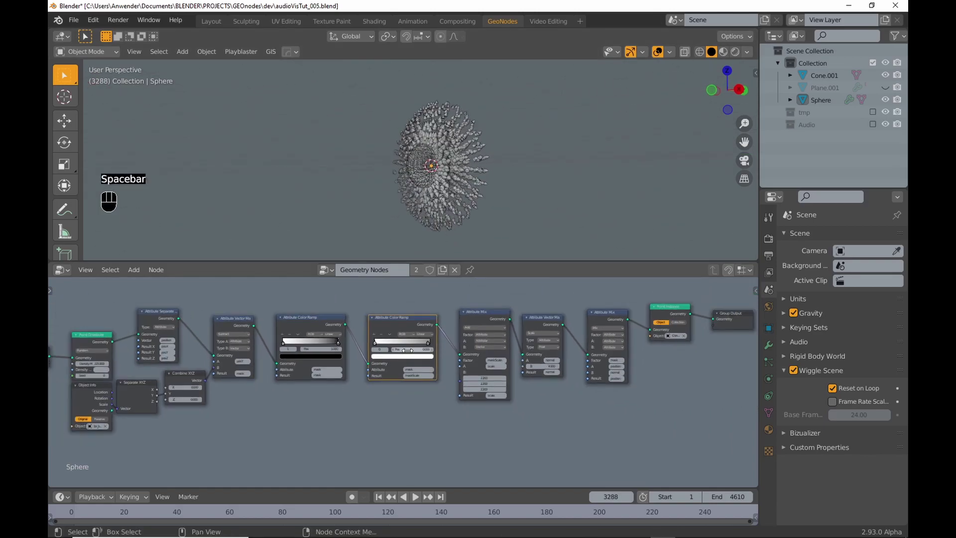
# Move the Object Info and Separate XYZ nodes away from the Combine XYZ node, leaving free space between them
pyautogui.moveTo(350, 352); pyautogui.dragTo(439, 344, button='middle')
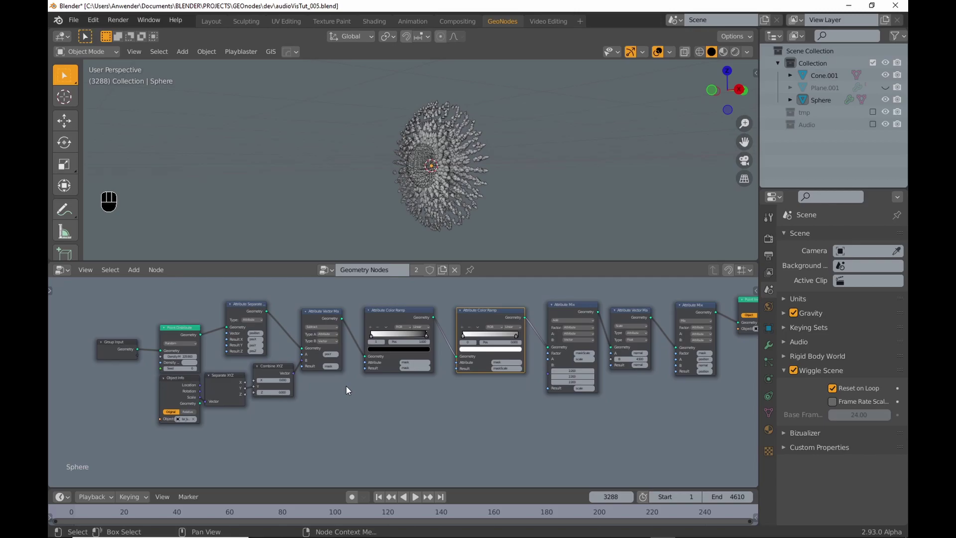
pyautogui.moveTo(347, 386); pyautogui.dragTo(493, 367, button='middle')
pyautogui.scroll(3, 492, 365)
pyautogui.moveTo(405, 423); pyautogui.dragTo(235, 376)
pyautogui.scroll(1, 318, 382)
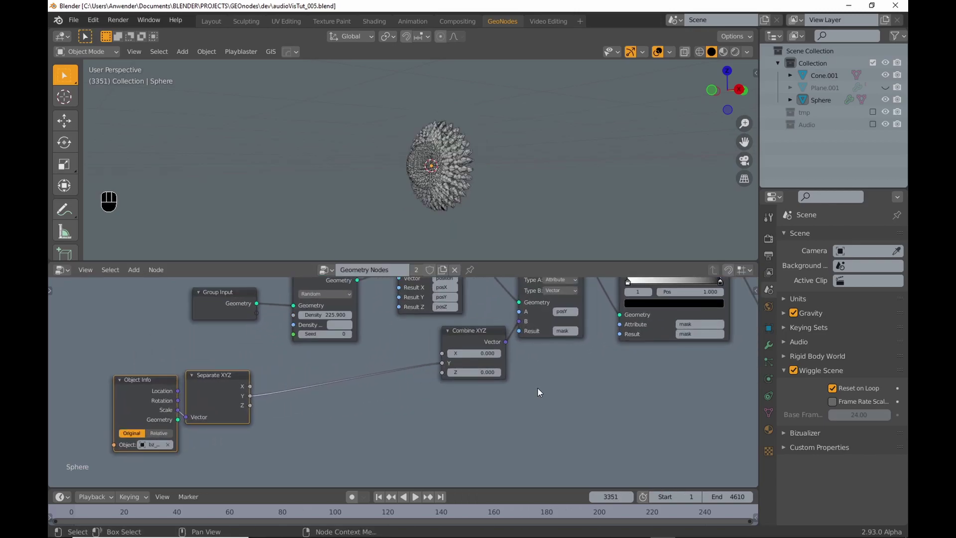
# Add a cylinder mesh at the origin with its X rotation set to 90°
pyautogui.hotkey('shift', 'a')
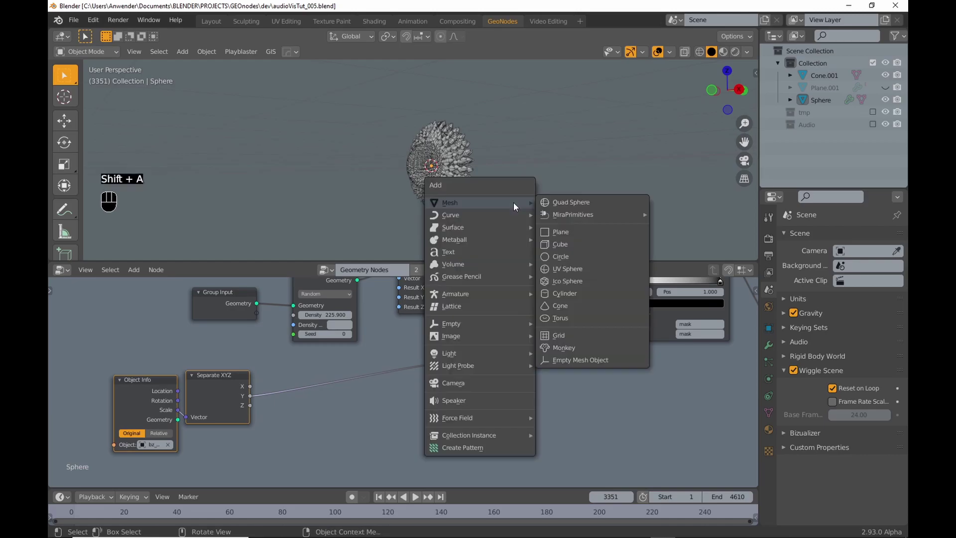
pyautogui.click(568, 294)
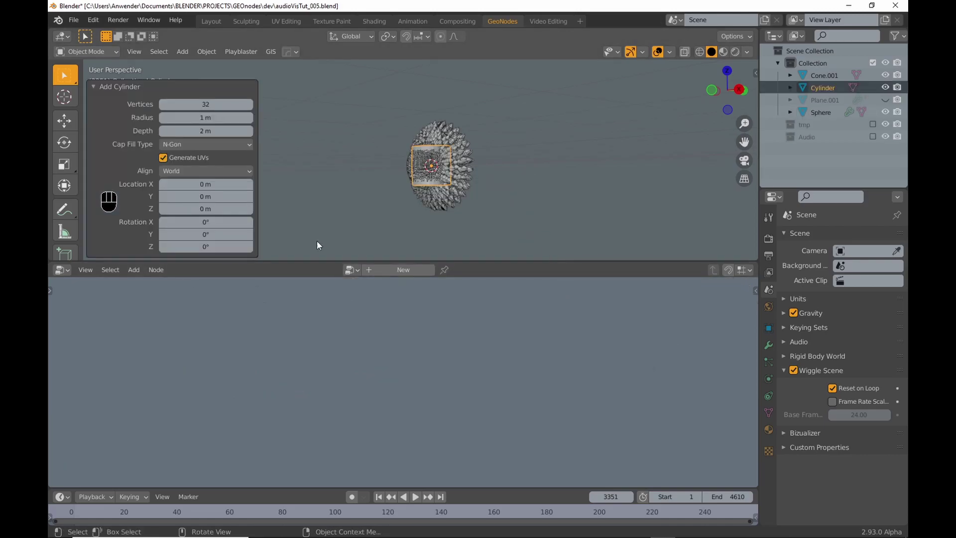
pyautogui.click(226, 219)
pyautogui.write('90')
pyautogui.press('Return')
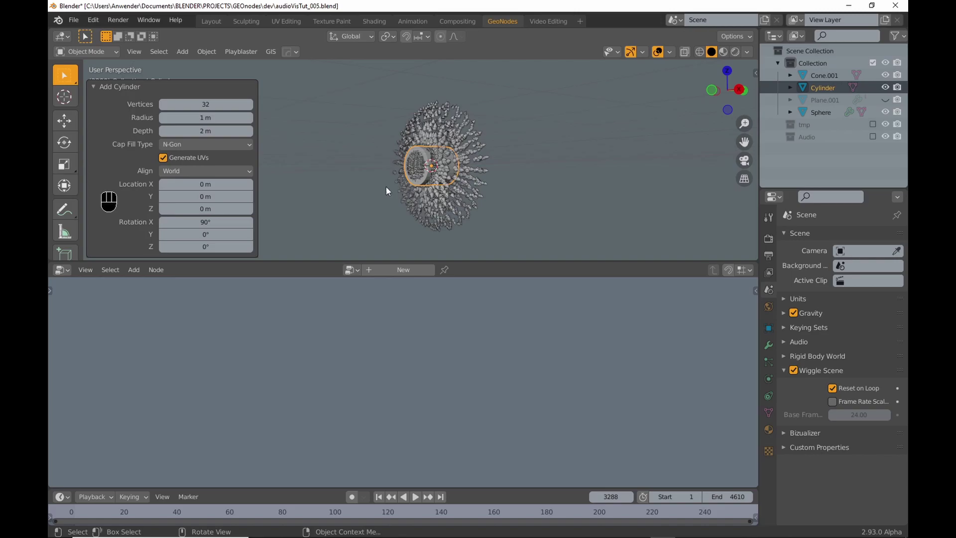
pyautogui.click(511, 198)
# Add an ico sphere at the origin with 2 subdivisions and a 1 m radius
pyautogui.hotkey('shift', 'a')
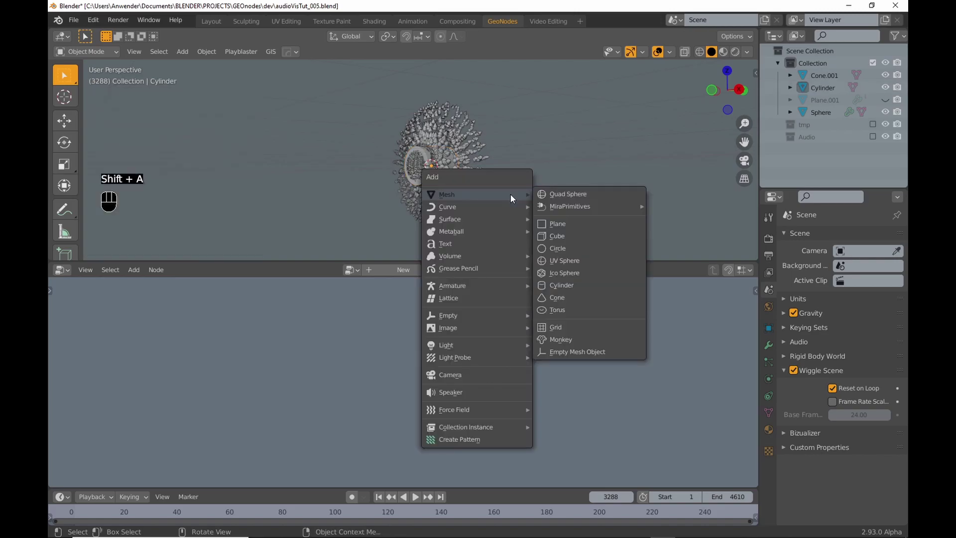
pyautogui.click(590, 277)
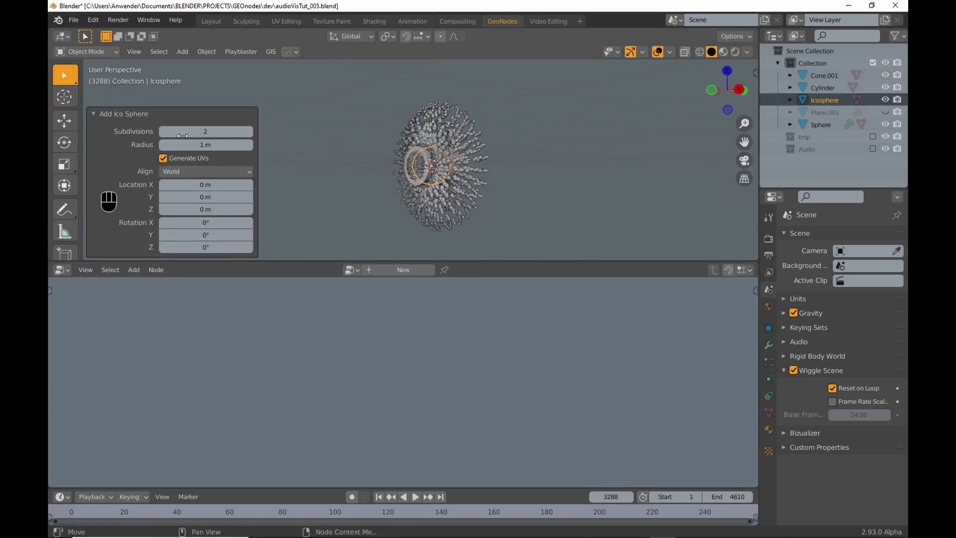
pyautogui.click(509, 220)
# Add a torus mesh at the origin with its X rotation set to 90°
pyautogui.hotkey('shift', 'a')
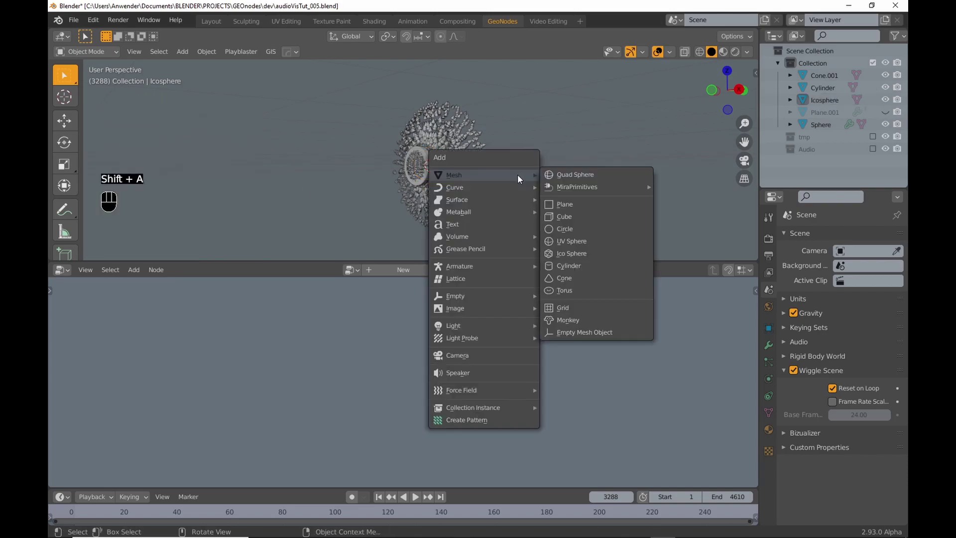
pyautogui.click(569, 289)
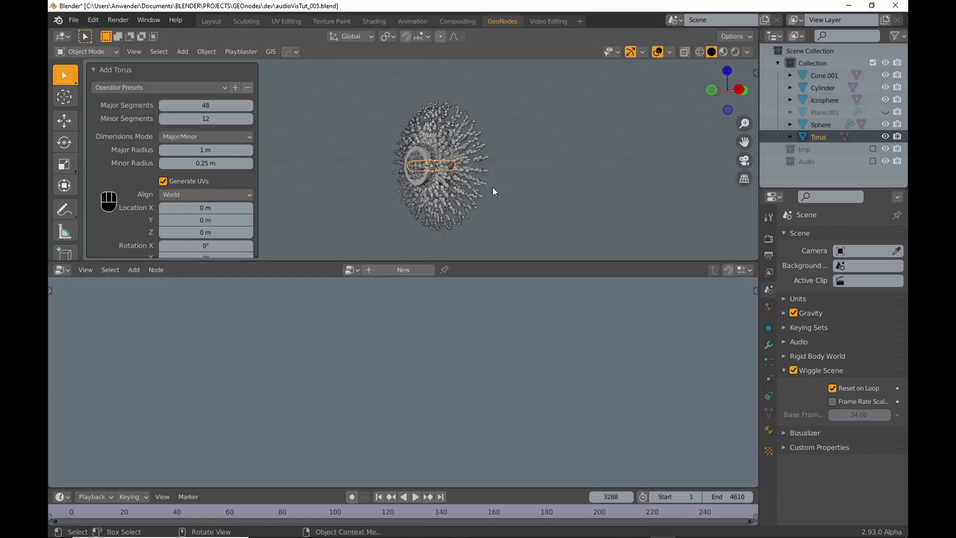
pyautogui.click(205, 246)
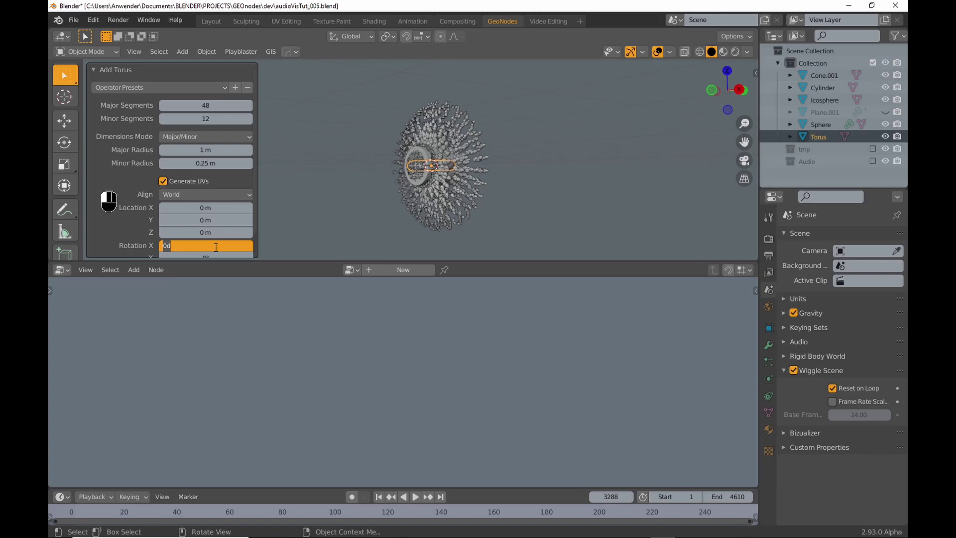
pyautogui.write('90')
pyautogui.press('Return')
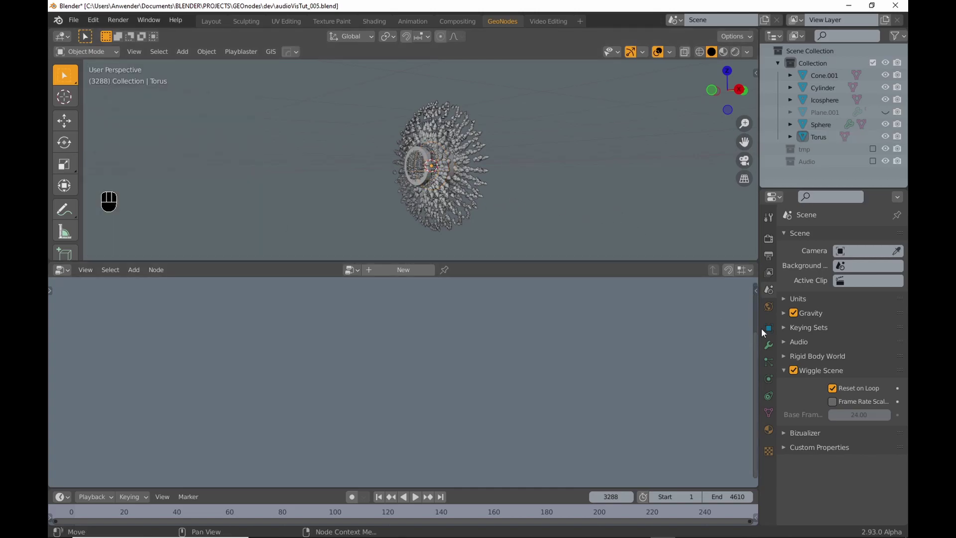
# Show the object transform properties and apply the rotation of the torus and the cylinder
pyautogui.click(769, 328)
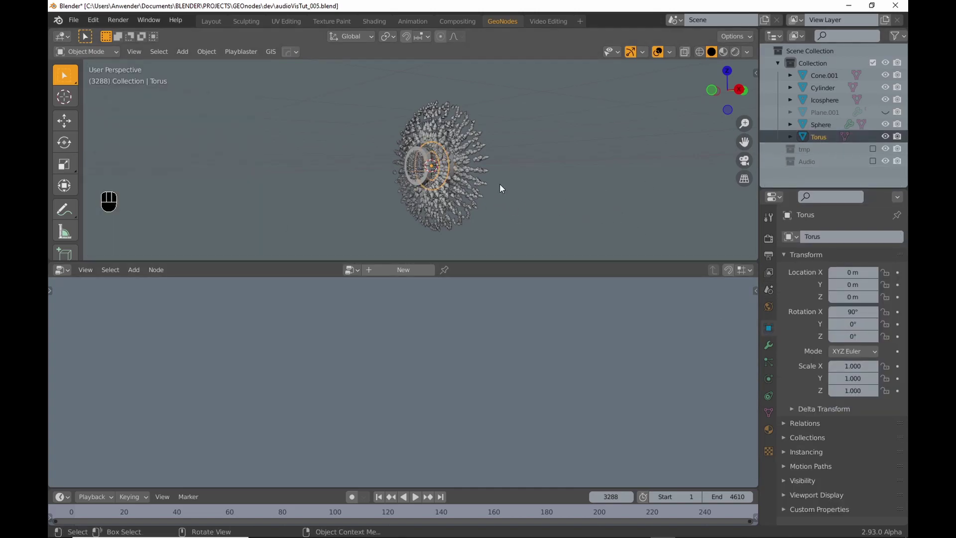
pyautogui.hotkey('ctrl', 'a')
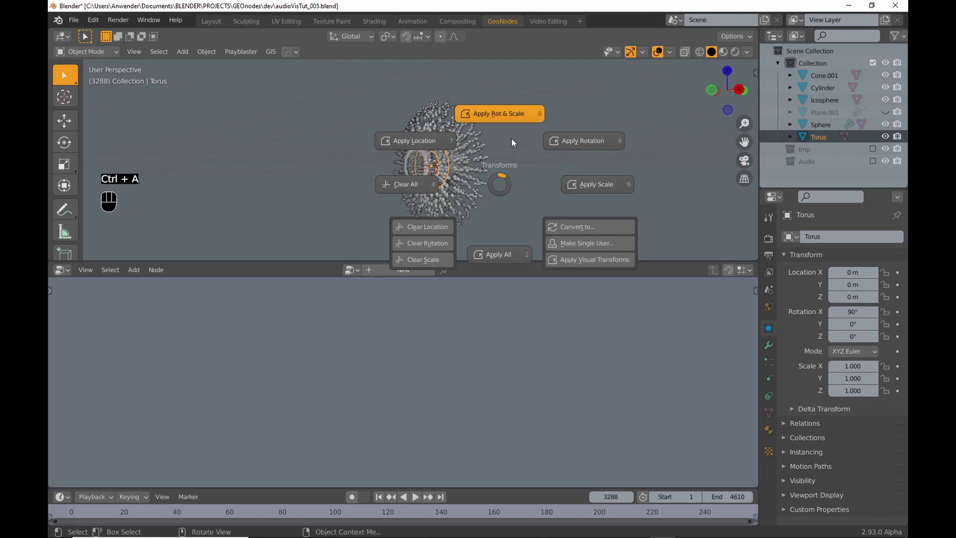
pyautogui.click(583, 141)
pyautogui.click(821, 89)
pyautogui.hotkey('ctrl', 'a')
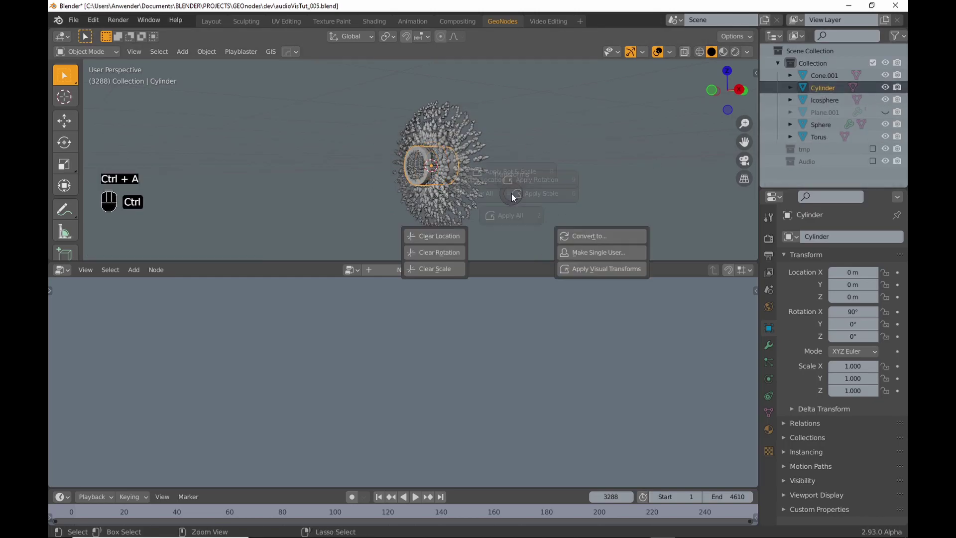
pyautogui.click(584, 152)
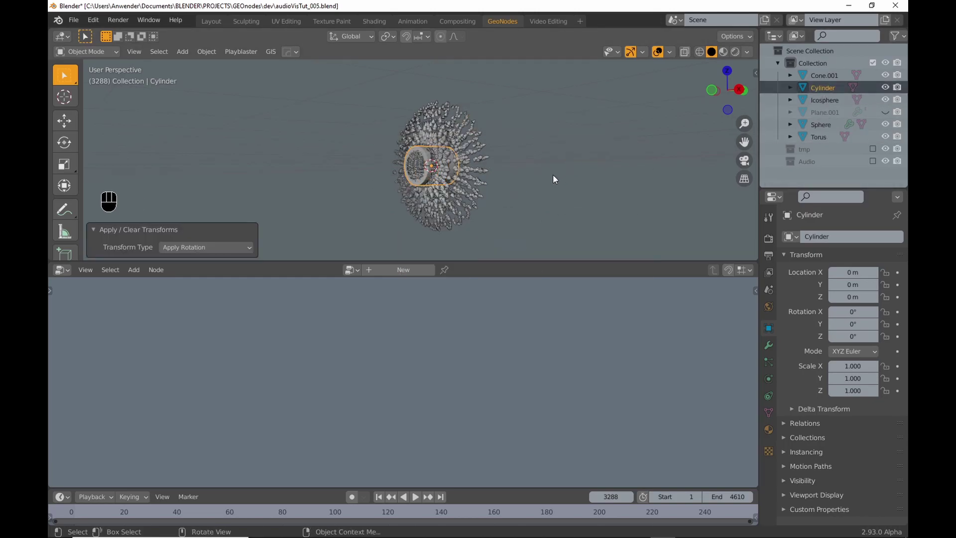
# Move the cylinder along the X axis to about 8.8 m, clear of the sphere
pyautogui.moveTo(451, 172); pyautogui.dragTo(378, 182, button='middle')
pyautogui.scroll(-3, 498, 196)
pyautogui.press('g')
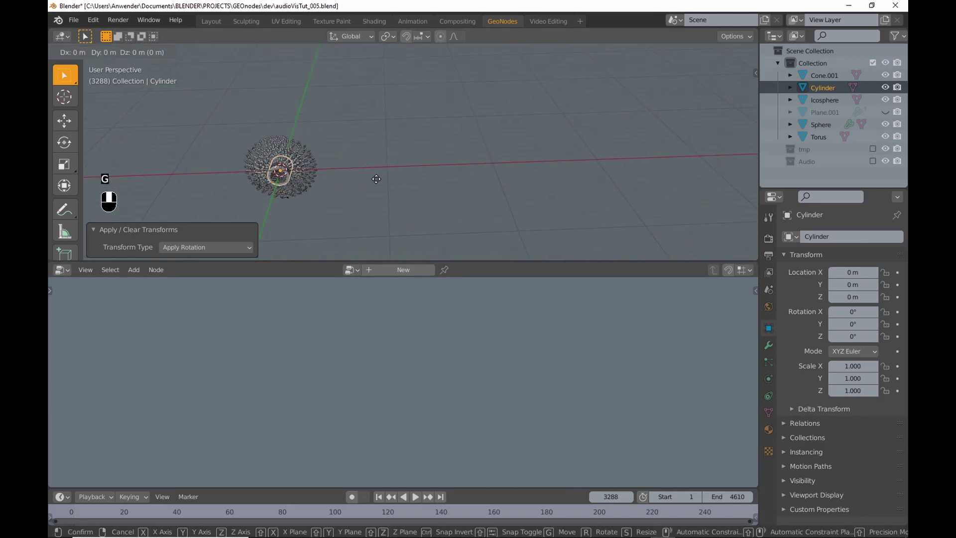
pyautogui.press('x')
pyautogui.click(458, 180)
# Move the icosphere along the X axis to about 18.7 m, beyond the cylinder
pyautogui.click(824, 100)
pyautogui.press('g')
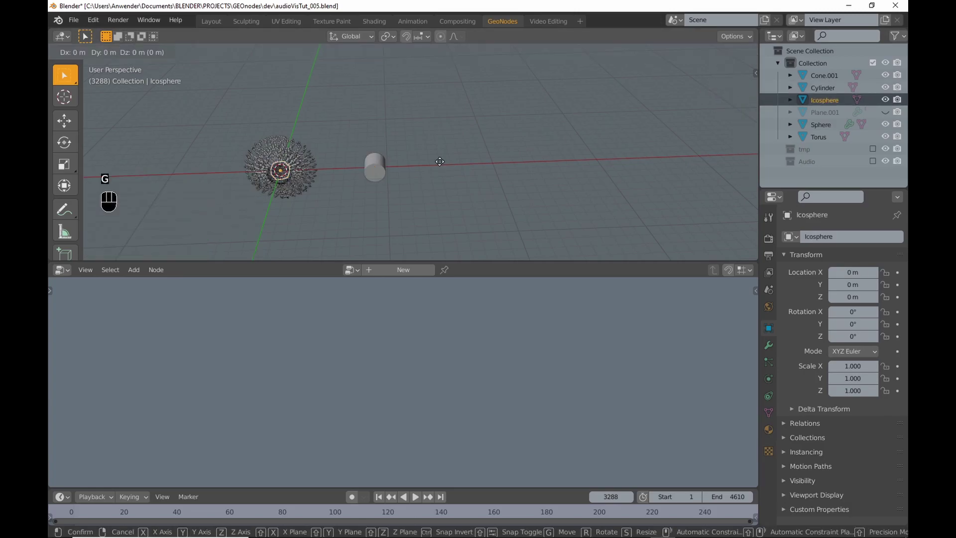
pyautogui.press('x')
pyautogui.click(638, 160)
# Move the torus along the X axis to about 29.1 m, beyond the icosphere
pyautogui.click(819, 137)
pyautogui.press('g')
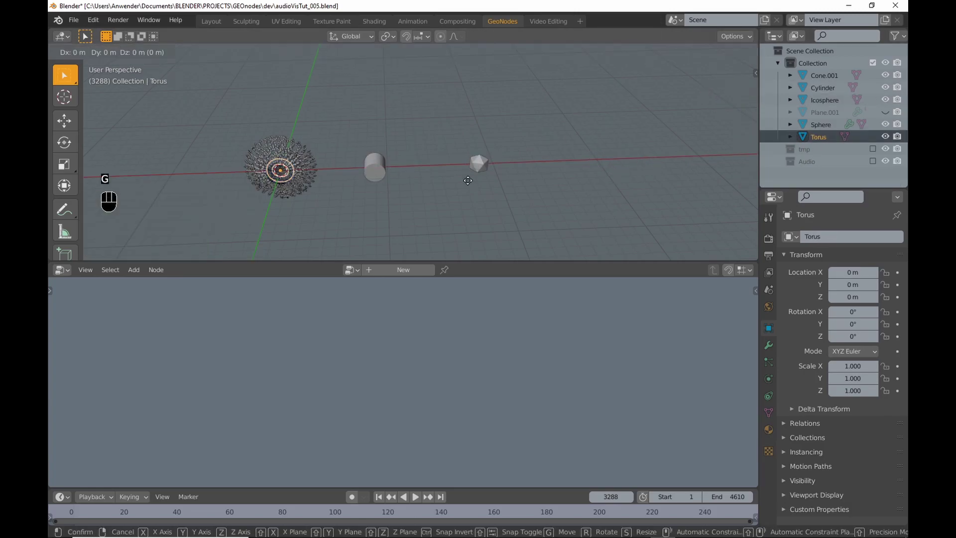
pyautogui.press('x')
pyautogui.click(48, 224)
# Give the torus a new geometry node tree and replace it with the existing Geometry Nodes tree
pyautogui.click(397, 271)
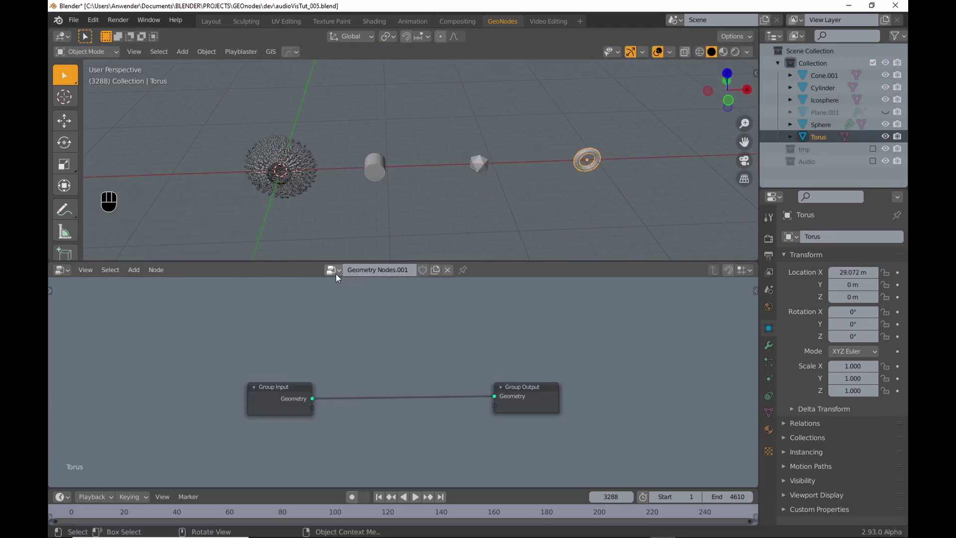
pyautogui.click(326, 270)
pyautogui.click(338, 304)
# Create a node tree on the icosphere and swap it for the shared Geometry Nodes tree
pyautogui.click(479, 163)
pyautogui.click(396, 270)
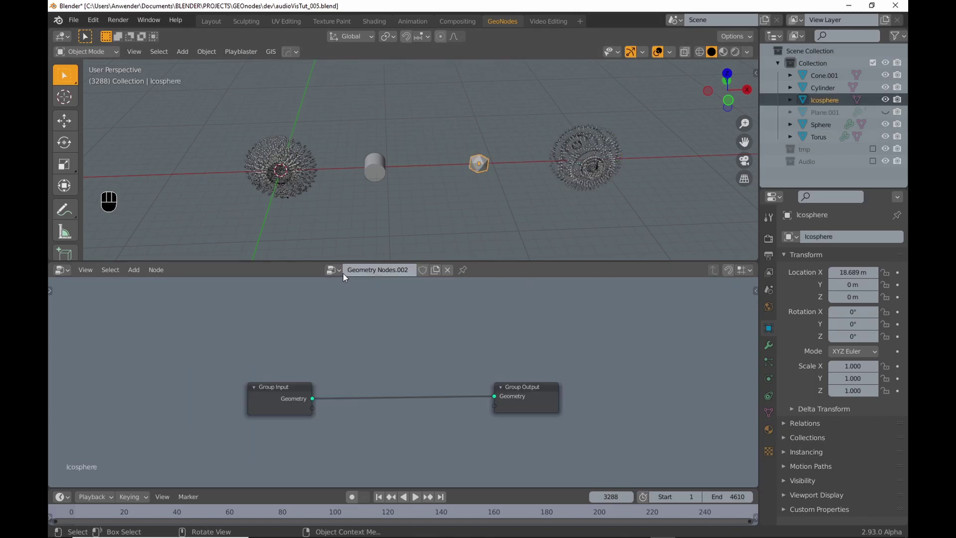
pyautogui.click(326, 269)
pyautogui.click(349, 301)
# Create a node tree on the cylinder and swap it for the shared Geometry Nodes tree
pyautogui.click(376, 166)
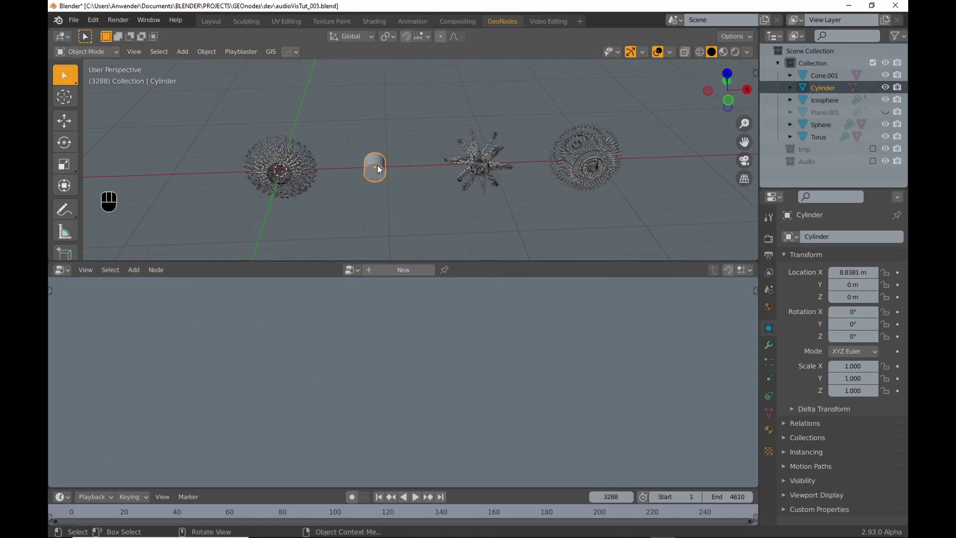
pyautogui.click(399, 271)
pyautogui.click(332, 270)
pyautogui.click(347, 300)
# Play the animation and examine the row of four visualizer objects from an oblique side angle
pyautogui.press('space')
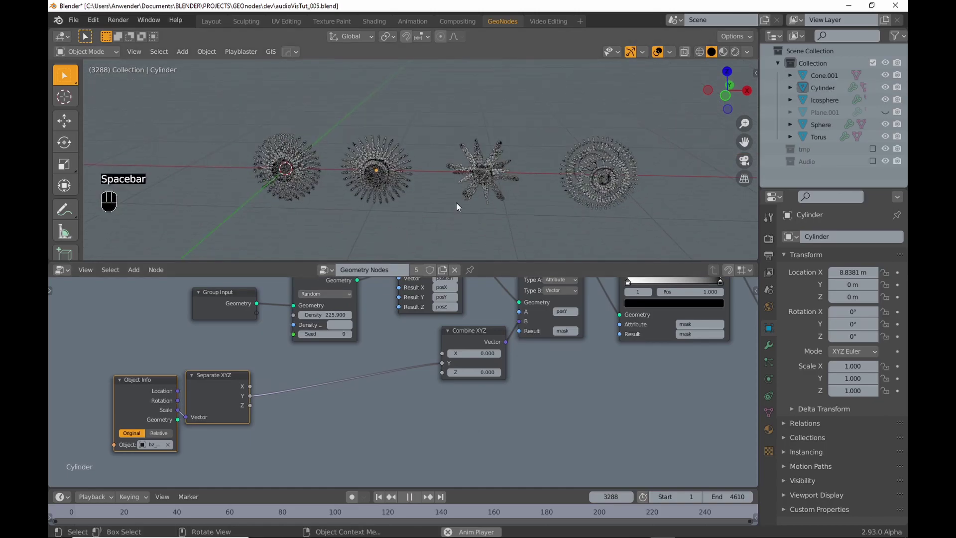
pyautogui.moveTo(482, 198); pyautogui.dragTo(351, 199, button='middle')
pyautogui.scroll(2, 396, 192)
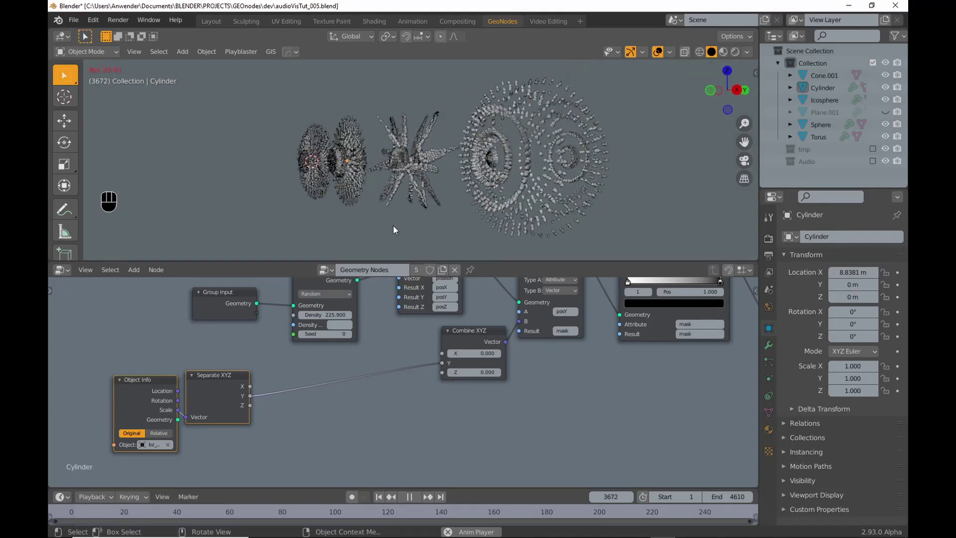